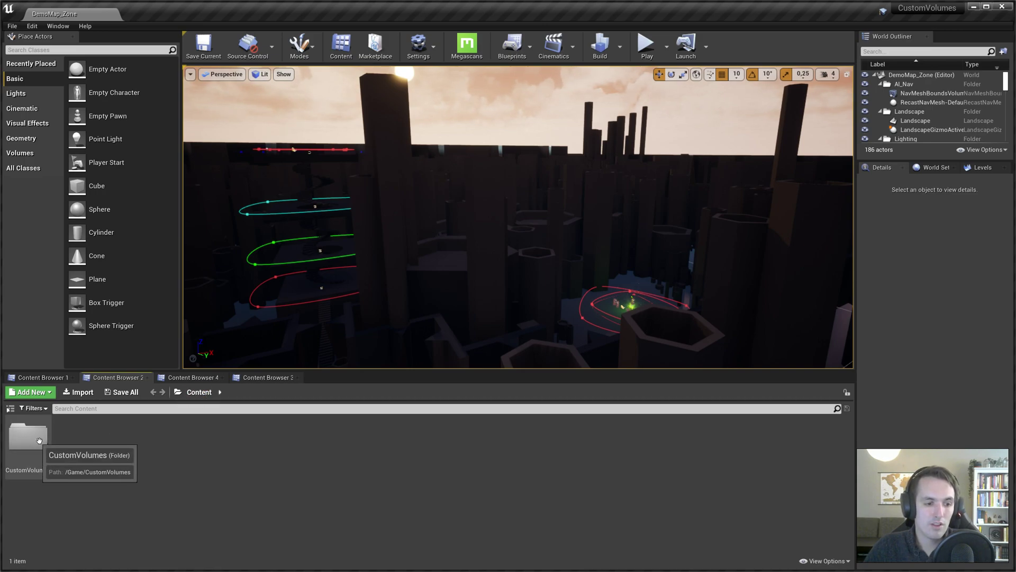
Migrate the CustomVolumes folder and accept its asset report.
{"action": "right_click", "coordinate": [27, 436]}
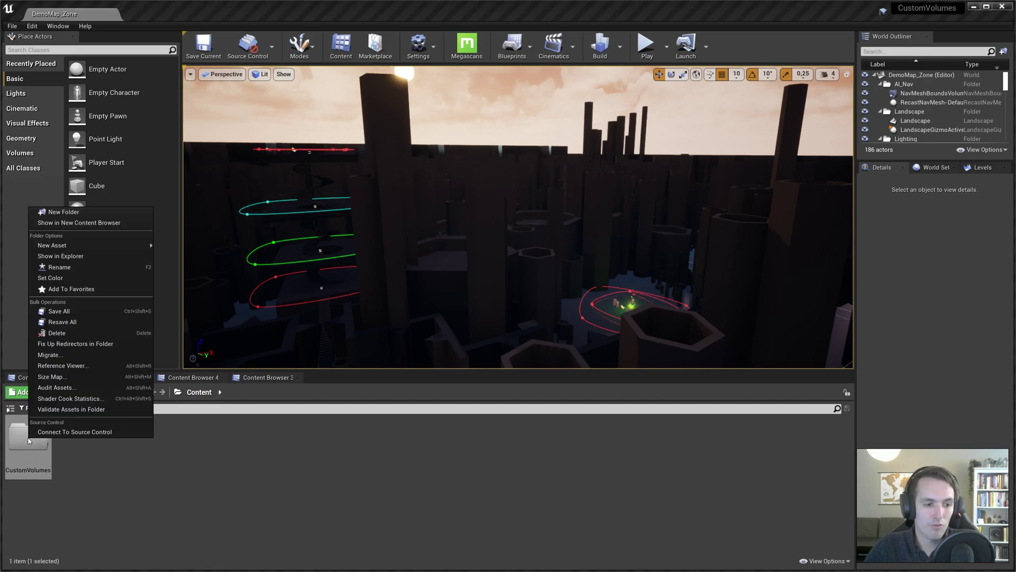
{"action": "left_click", "coordinate": [79, 355]}
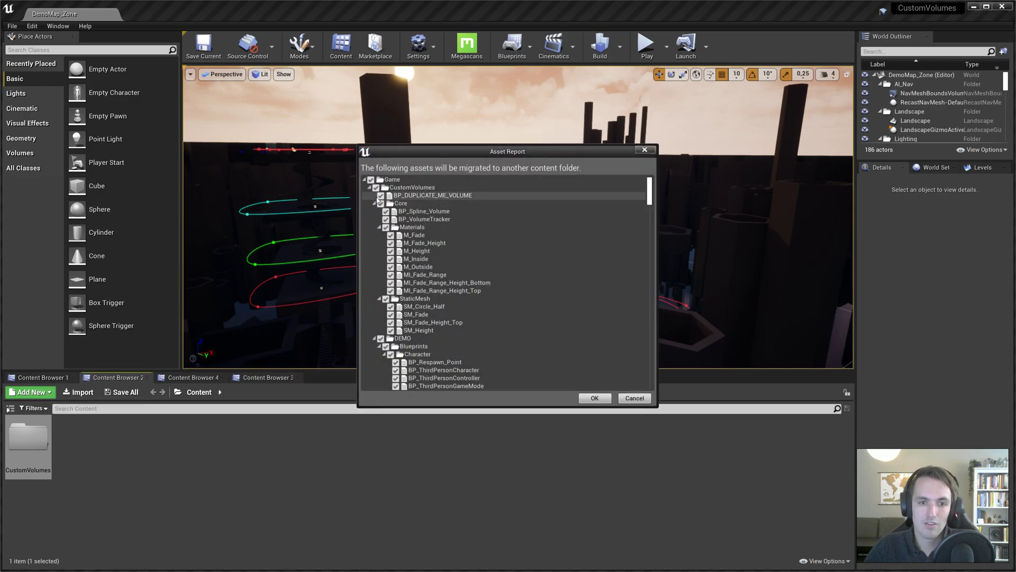
{"action": "scroll", "coordinate": [623, 242], "scroll_direction": "down", "scroll_amount": 10}
{"action": "scroll", "coordinate": [623, 241], "scroll_direction": "down", "scroll_amount": 10}
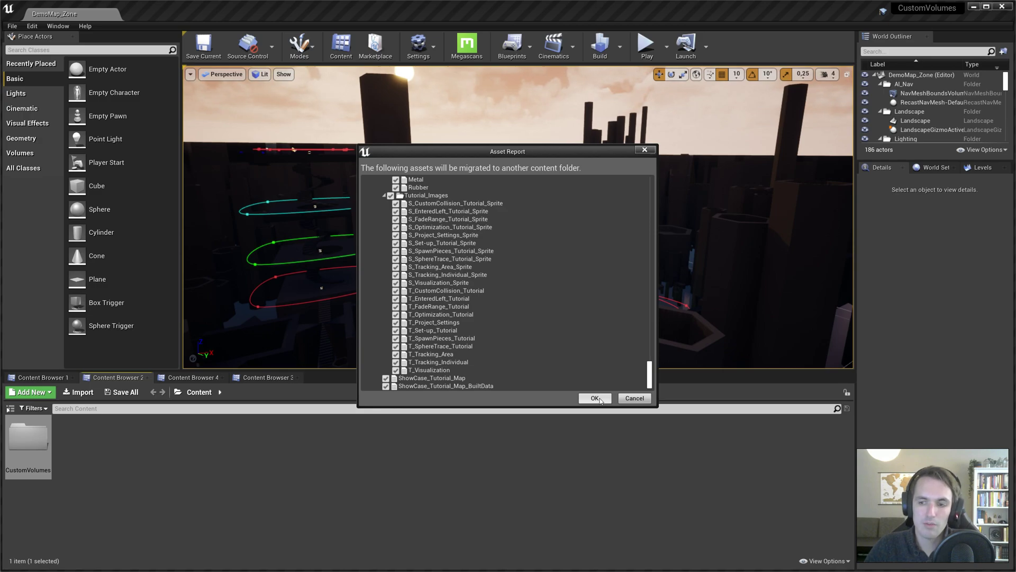
{"action": "left_click", "coordinate": [596, 398]}
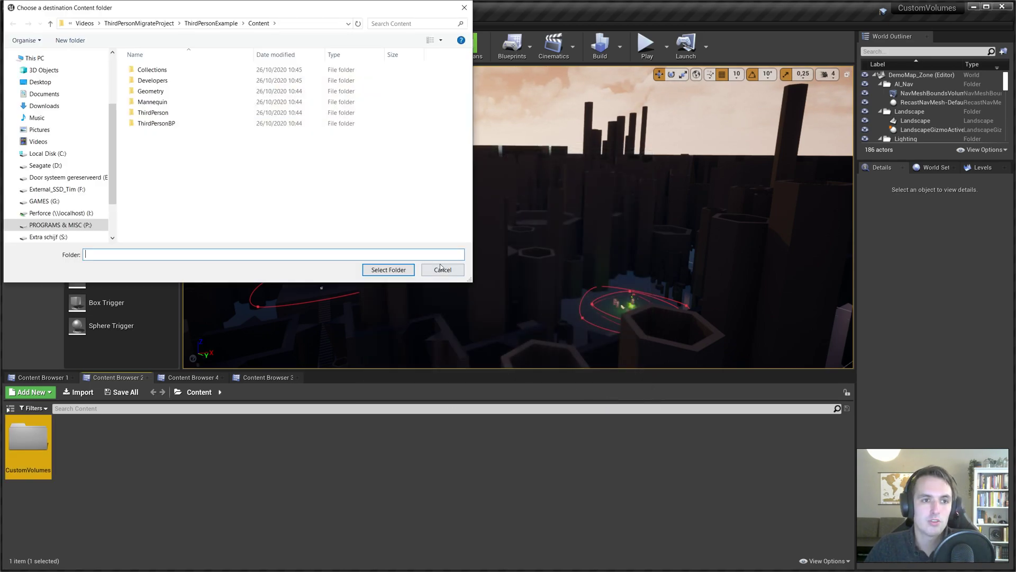
Migrate the assets into ThirdPersonMigrateProject > ThirdPersonExample > Content.
{"action": "left_click", "coordinate": [163, 25]}
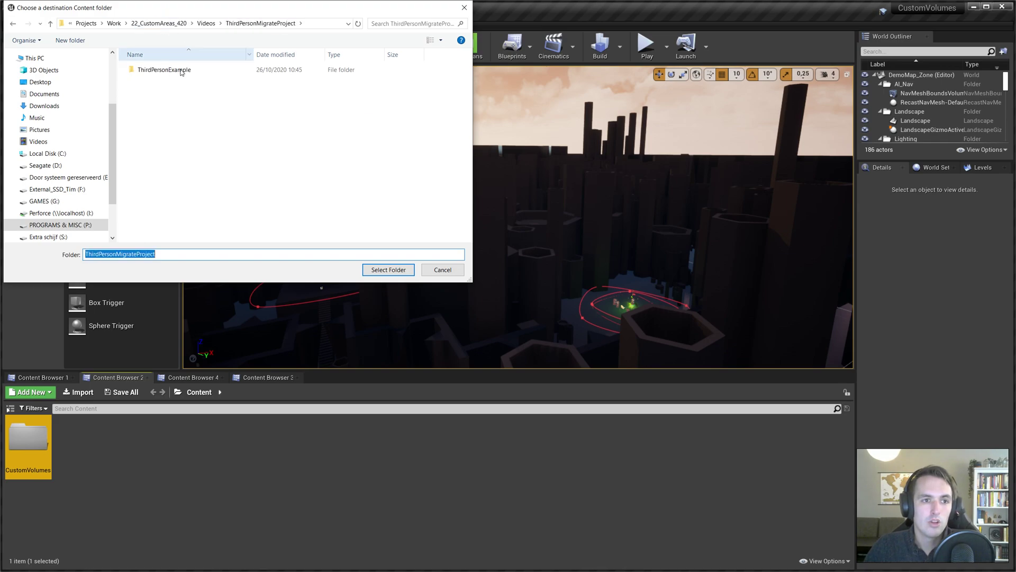
{"action": "double_click", "coordinate": [177, 74]}
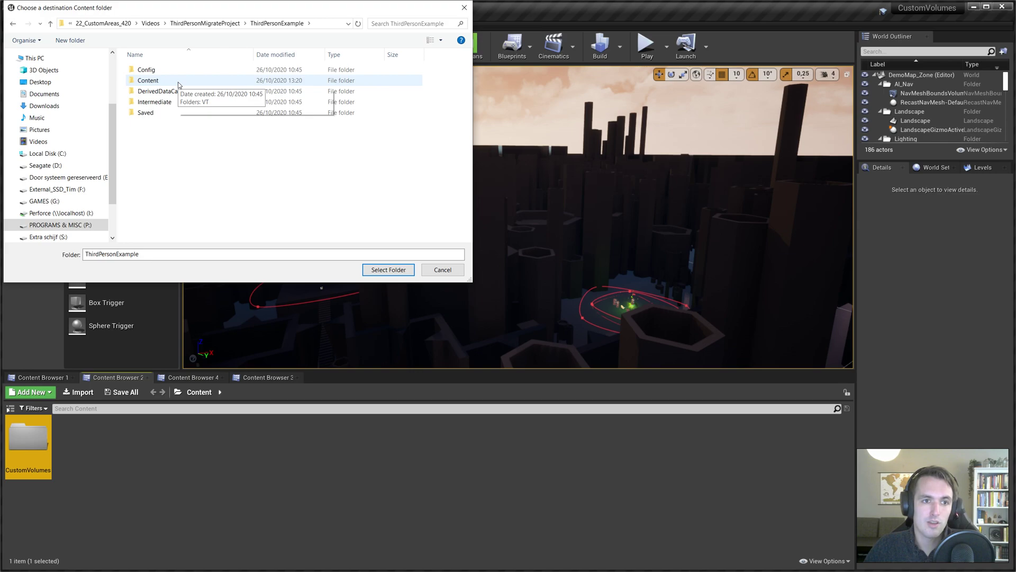
{"action": "double_click", "coordinate": [178, 82]}
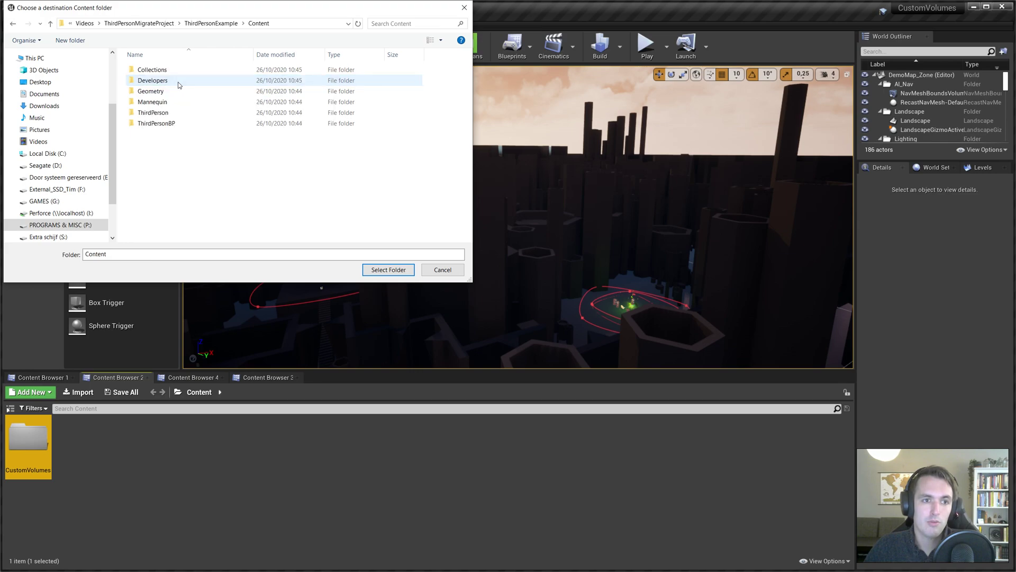
{"action": "left_click", "coordinate": [388, 269]}
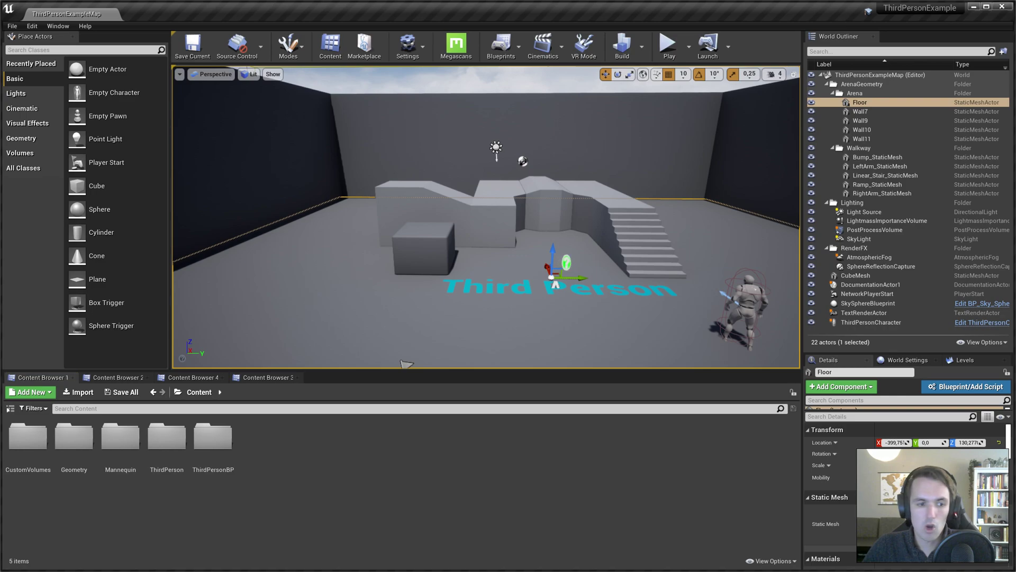
Browse into the migrated CustomVolumes folder and show the Settings dropdown.
{"action": "double_click", "coordinate": [28, 437]}
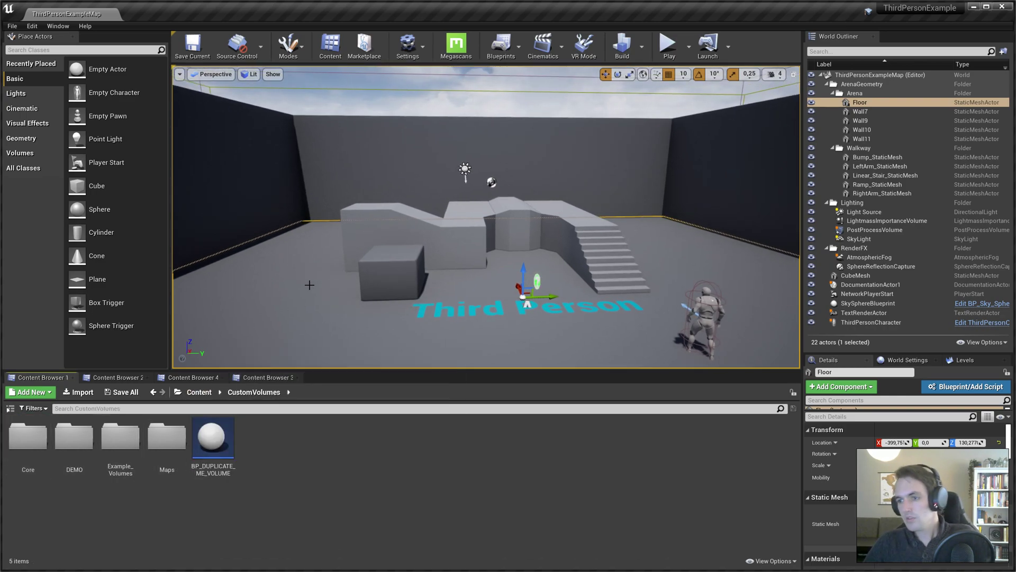
{"action": "left_click", "coordinate": [407, 48]}
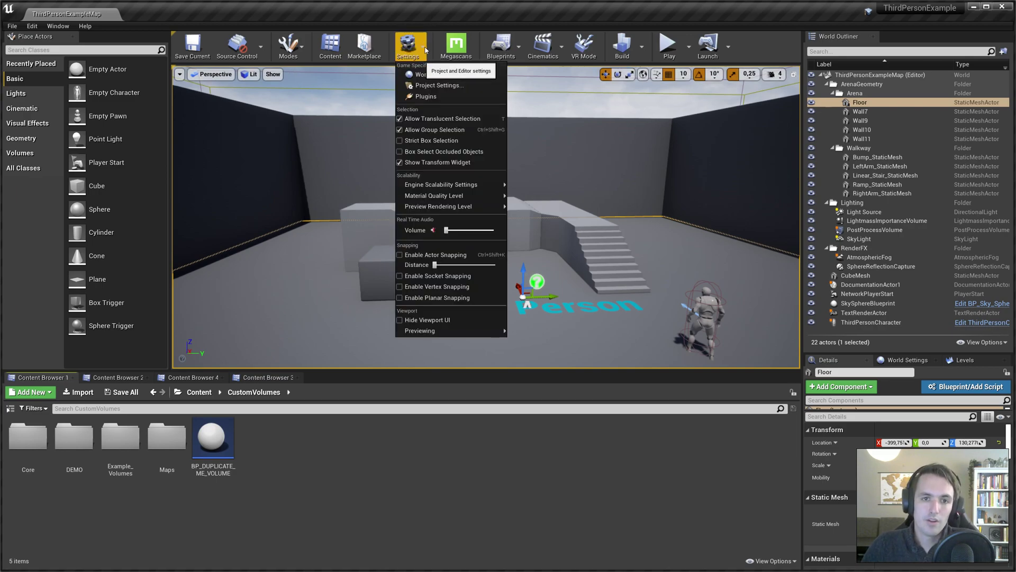
In Project Settings > Collision, add trace channel CustomVolumes with default response Ignore.
{"action": "left_click", "coordinate": [443, 85]}
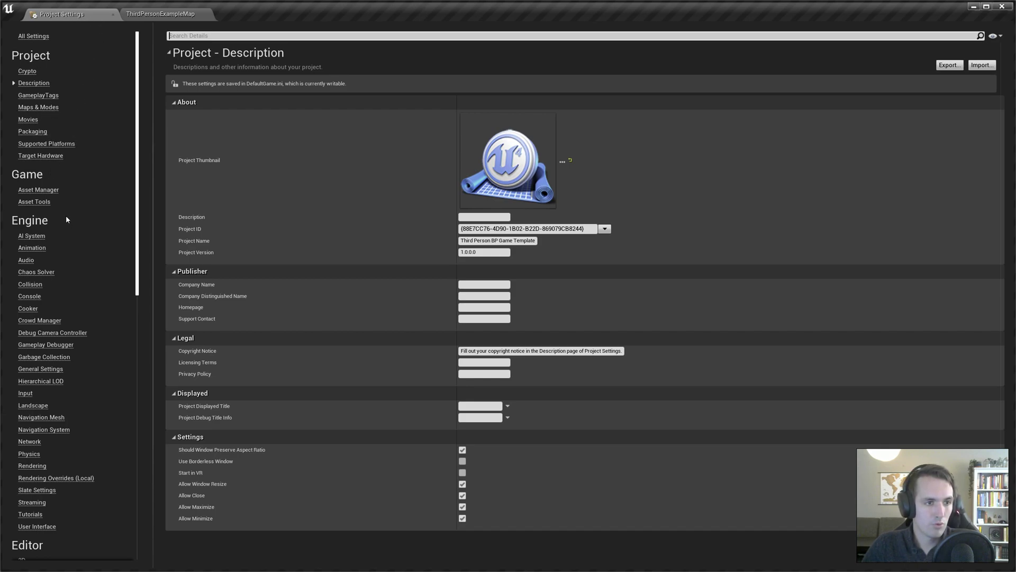
{"action": "left_click", "coordinate": [32, 284]}
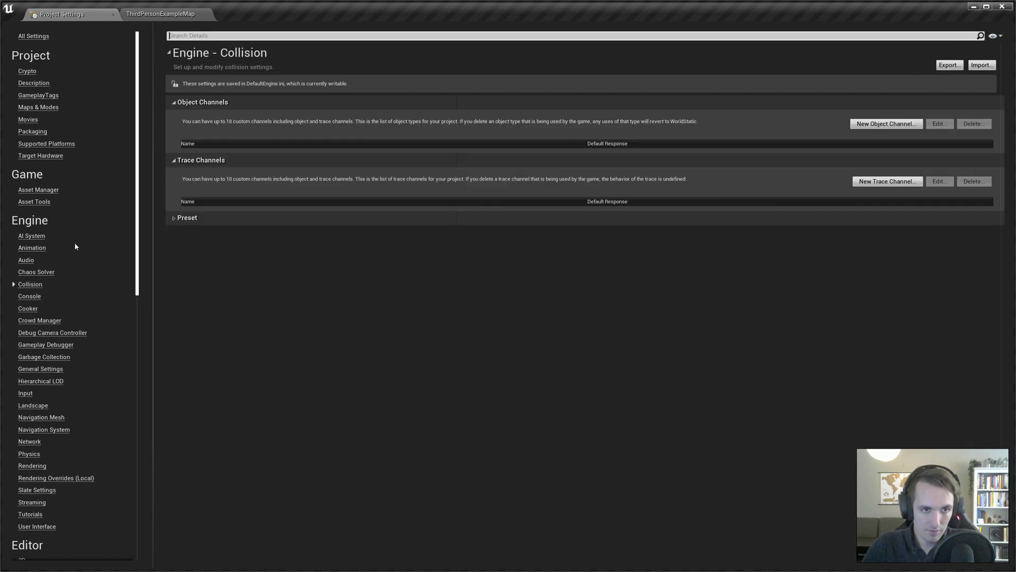
{"action": "left_click", "coordinate": [901, 181]}
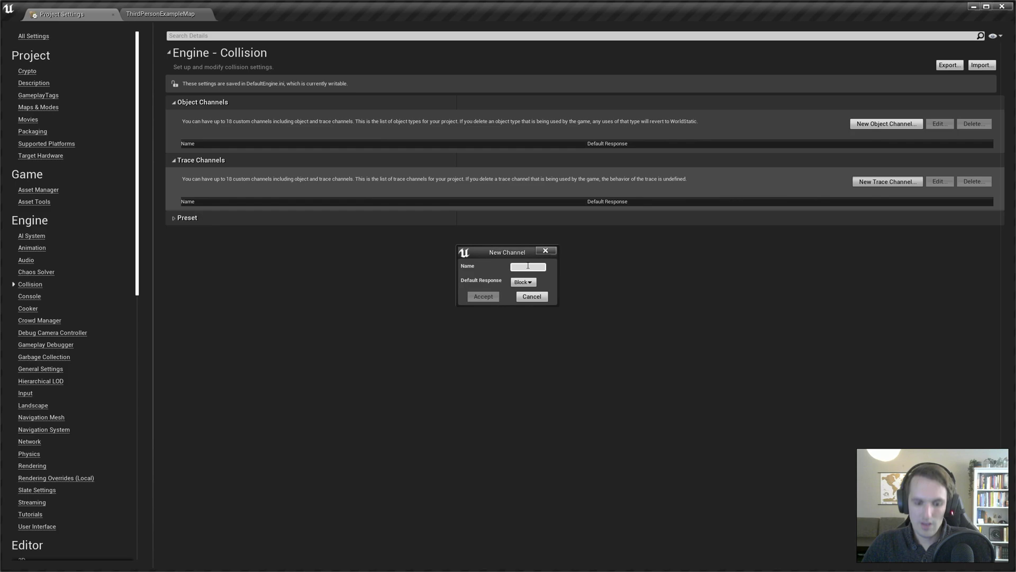
{"action": "type", "text": "c"}
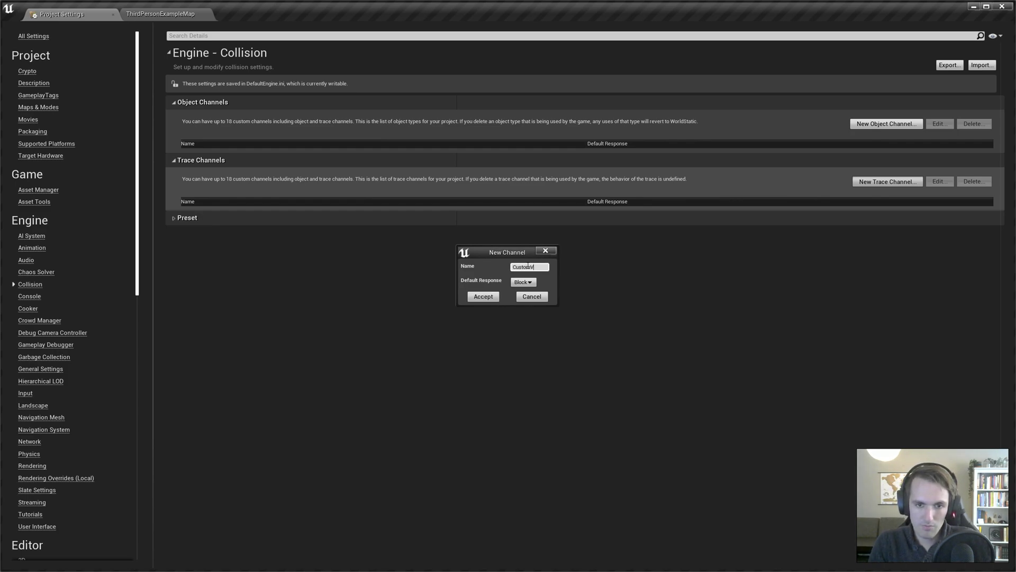
{"action": "type", "text": "mes"}
{"action": "left_click", "coordinate": [524, 282]}
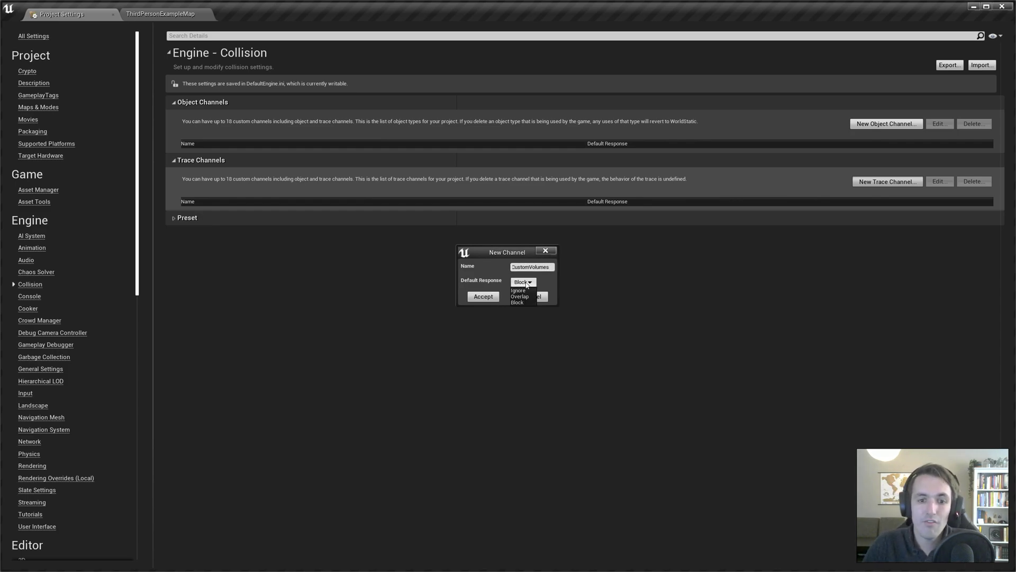
{"action": "left_click", "coordinate": [518, 291]}
{"action": "left_click", "coordinate": [485, 296]}
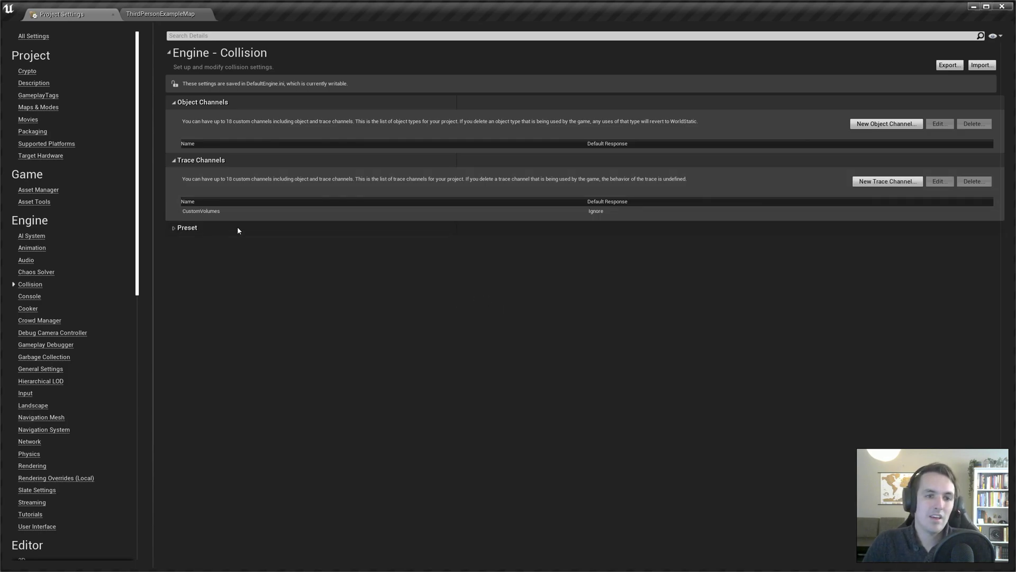
{"action": "left_click", "coordinate": [168, 14]}
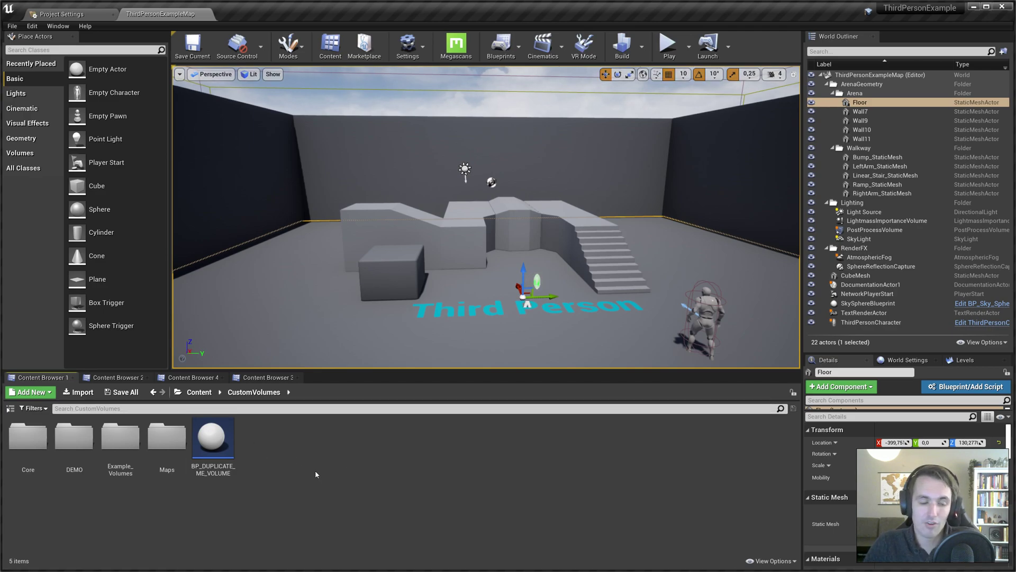
Open BP_Spline_Volume from the CustomVolumes Core folder.
{"action": "double_click", "coordinate": [35, 447]}
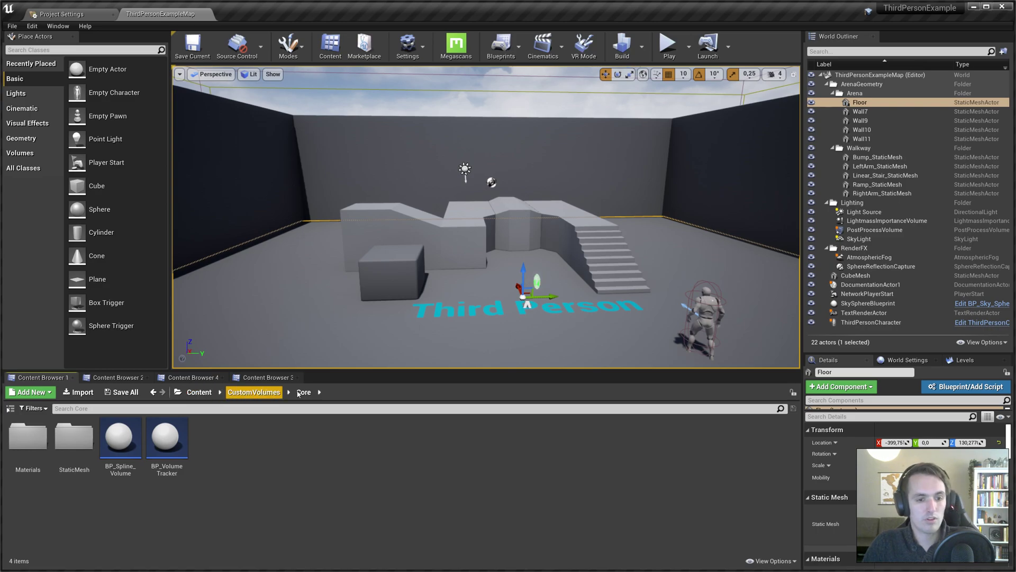
{"action": "double_click", "coordinate": [127, 449]}
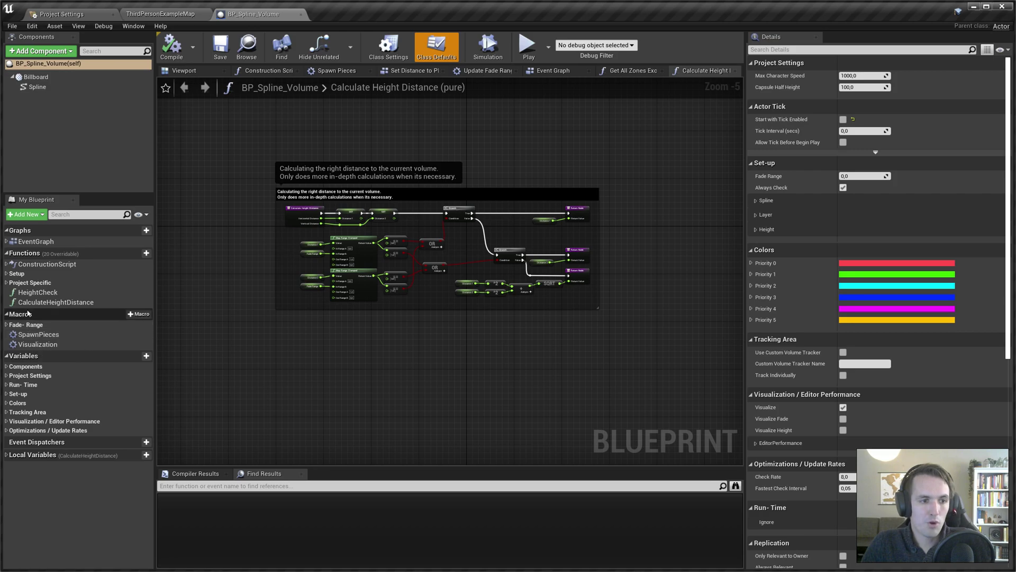
Make the outside spline mesh component's collision preset block the CustomVolumes channel.
{"action": "double_click", "coordinate": [40, 337]}
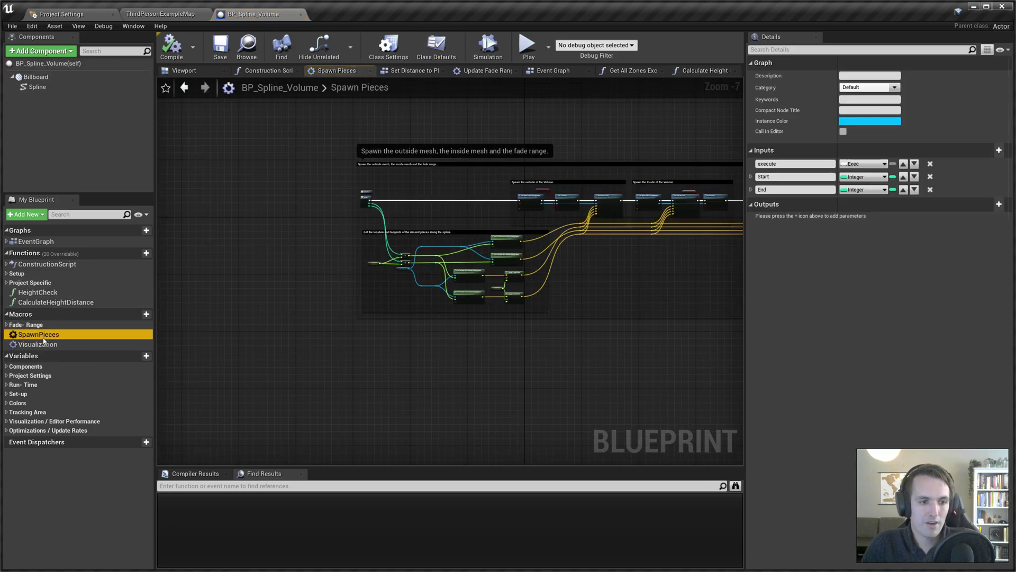
{"action": "scroll", "coordinate": [605, 208], "scroll_direction": "up", "scroll_amount": 6}
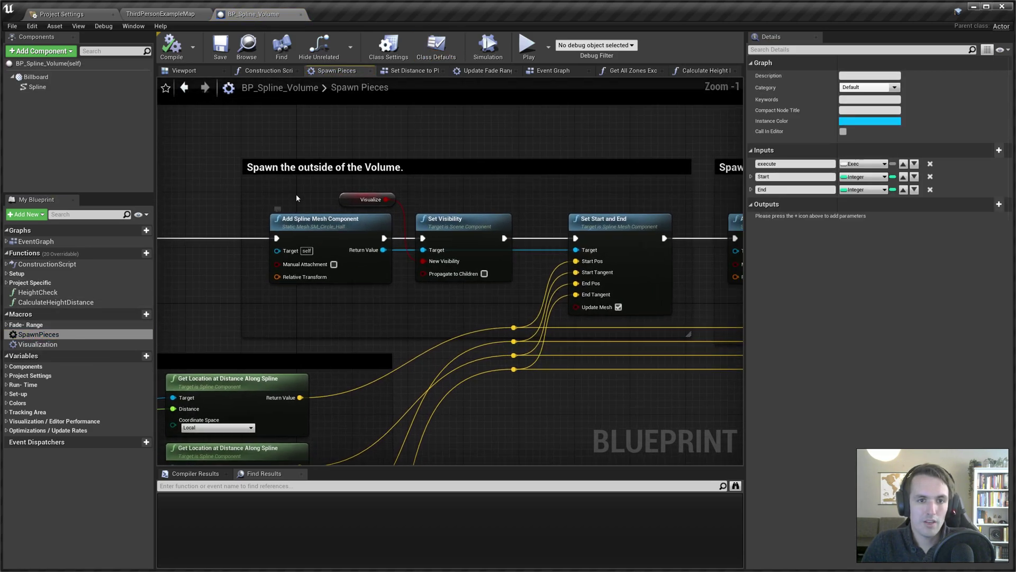
{"action": "left_click", "coordinate": [281, 173]}
{"action": "right_click_drag", "start_coordinate": [282, 173], "coordinate": [58, 170]}
{"action": "left_click", "coordinate": [521, 216]}
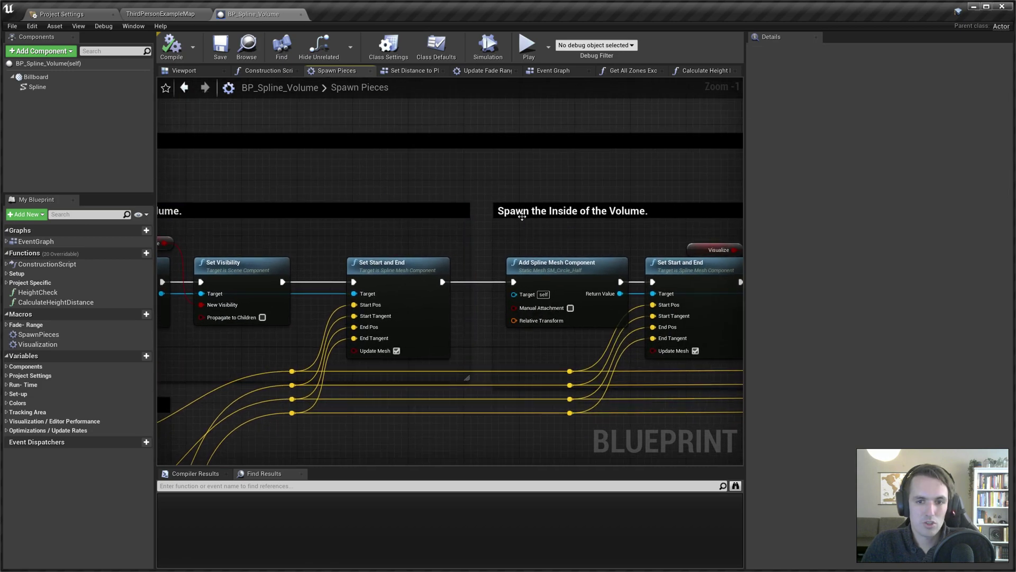
{"action": "right_click_drag", "start_coordinate": [521, 216], "coordinate": [745, 243]}
{"action": "left_click", "coordinate": [375, 244]}
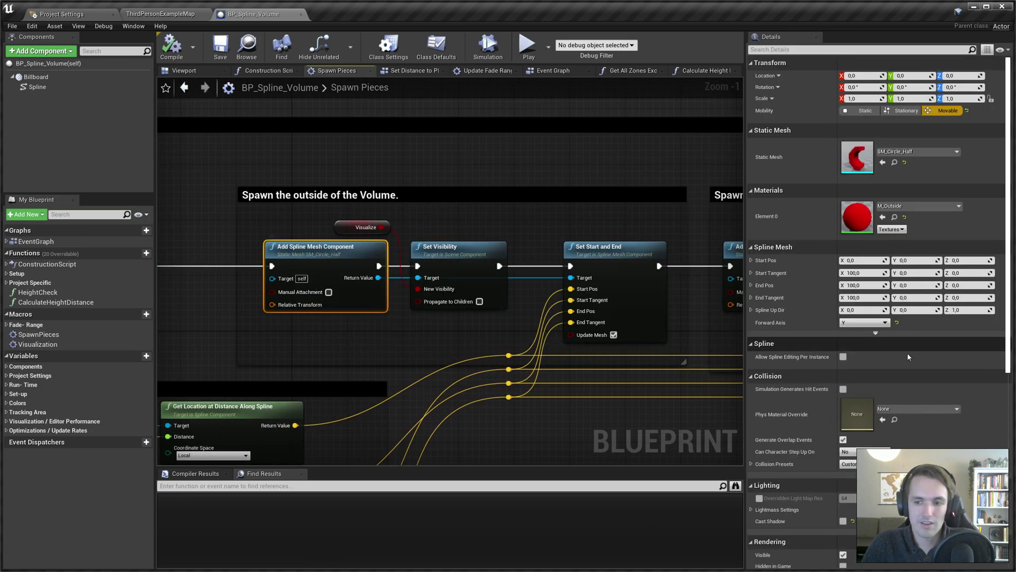
{"action": "scroll", "coordinate": [894, 367], "scroll_direction": "down", "scroll_amount": 2}
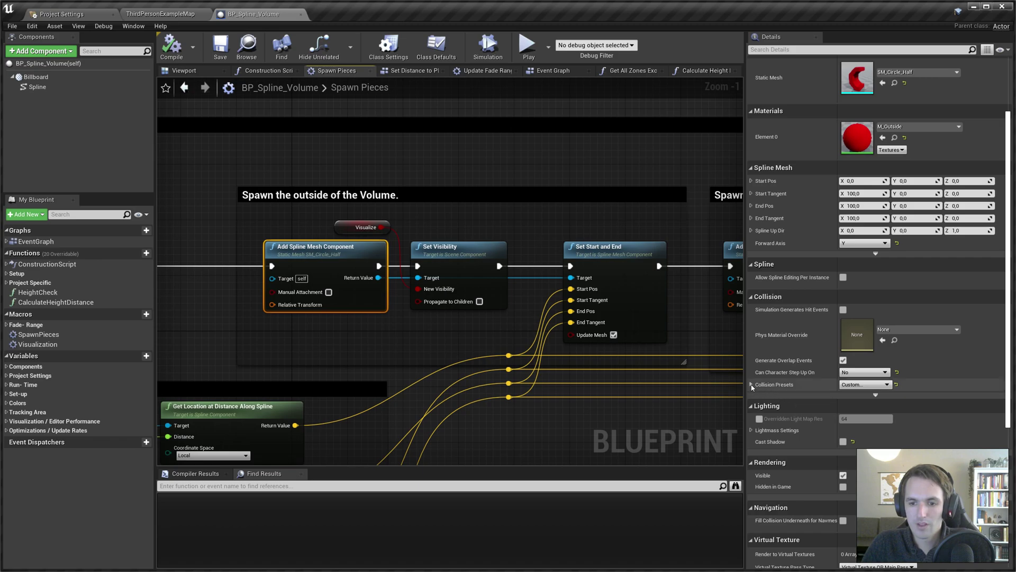
{"action": "left_click", "coordinate": [752, 384]}
{"action": "scroll", "coordinate": [848, 408], "scroll_direction": "down", "scroll_amount": 2}
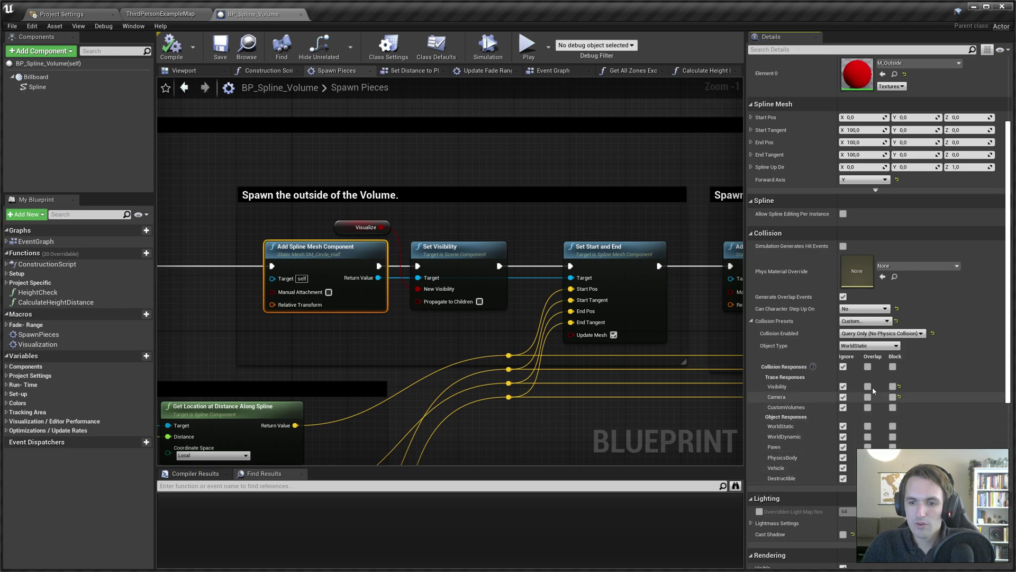
{"action": "left_click", "coordinate": [893, 406]}
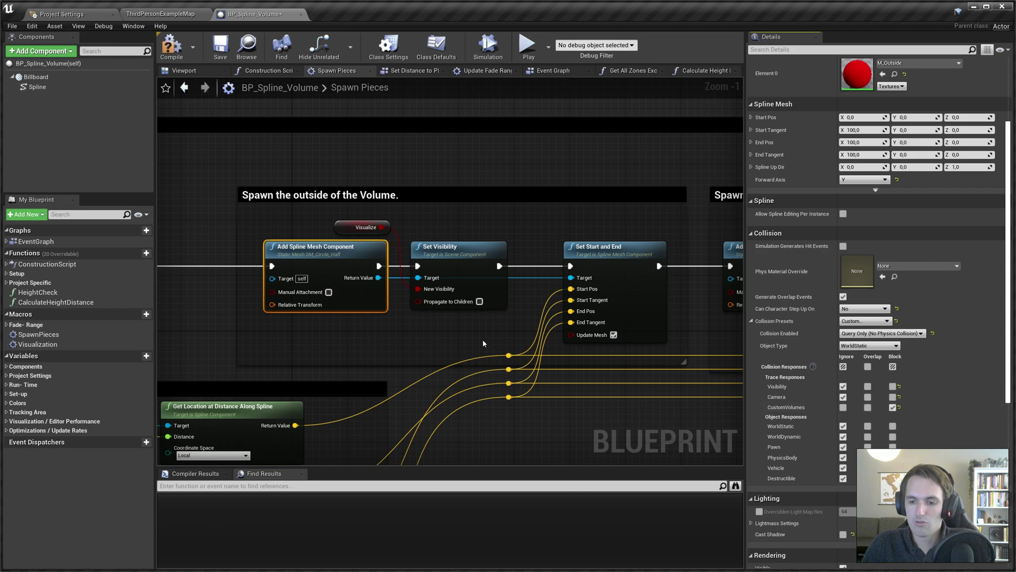
Select the inside spline mesh component in the Spawn Pieces graph for the same change.
{"action": "right_click_drag", "start_coordinate": [599, 294], "coordinate": [369, 291]}
{"action": "left_click", "coordinate": [537, 259]}
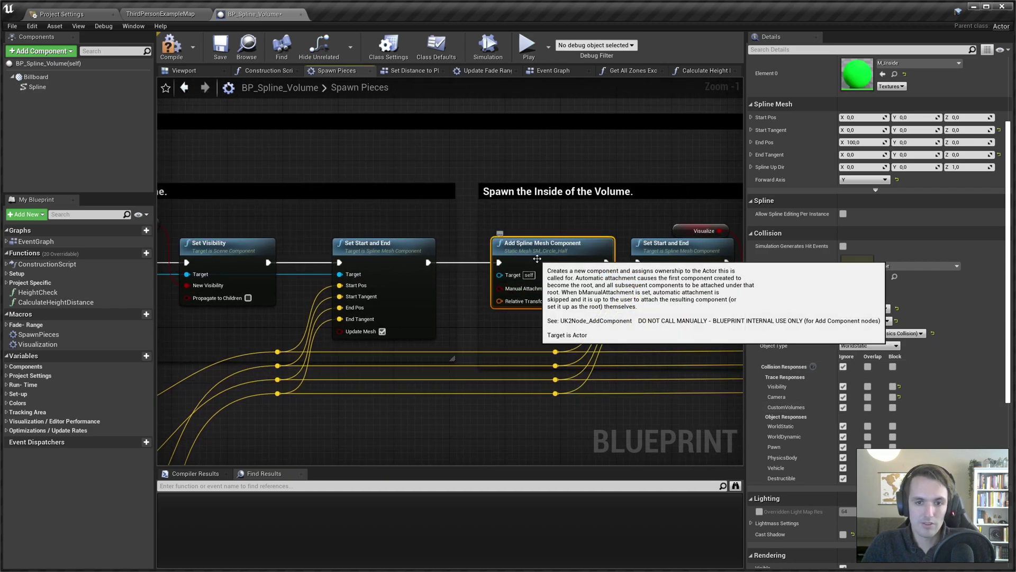
{"action": "right_click_drag", "start_coordinate": [553, 306], "coordinate": [488, 287]}
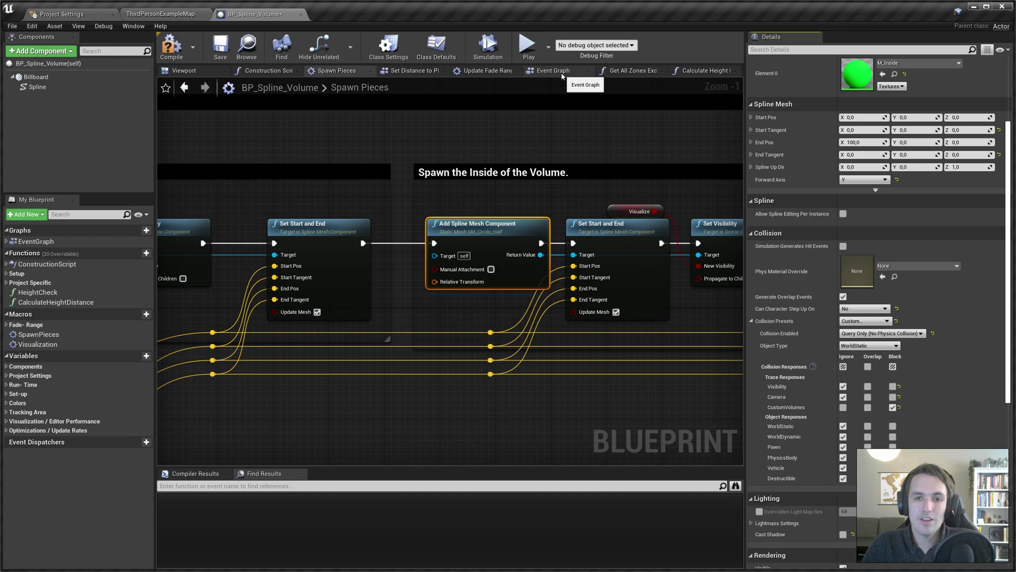
Verify SphereTraceByChannel uses CustomVolumes, then compile and save BP_Spline_Volume.
{"action": "left_click", "coordinate": [563, 75]}
{"action": "scroll", "coordinate": [605, 264], "scroll_direction": "down", "scroll_amount": 8}
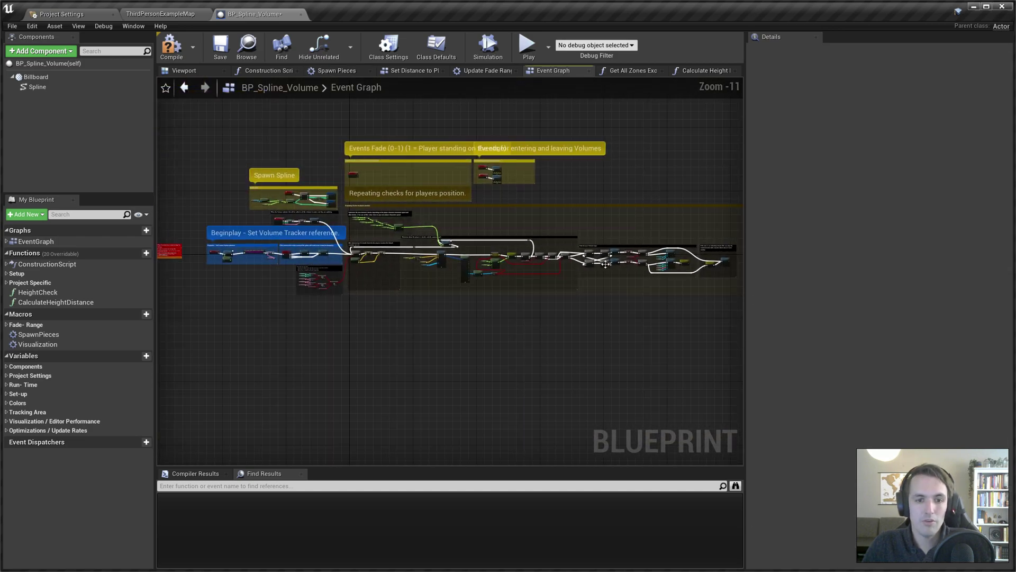
{"action": "scroll", "coordinate": [436, 268], "scroll_direction": "up", "scroll_amount": 6}
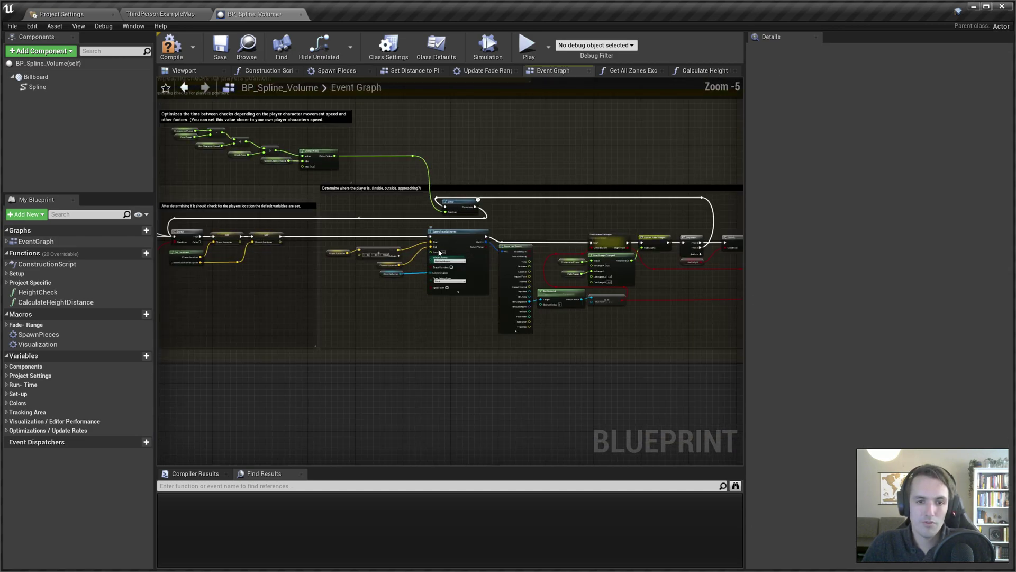
{"action": "scroll", "coordinate": [435, 268], "scroll_direction": "up", "scroll_amount": 6}
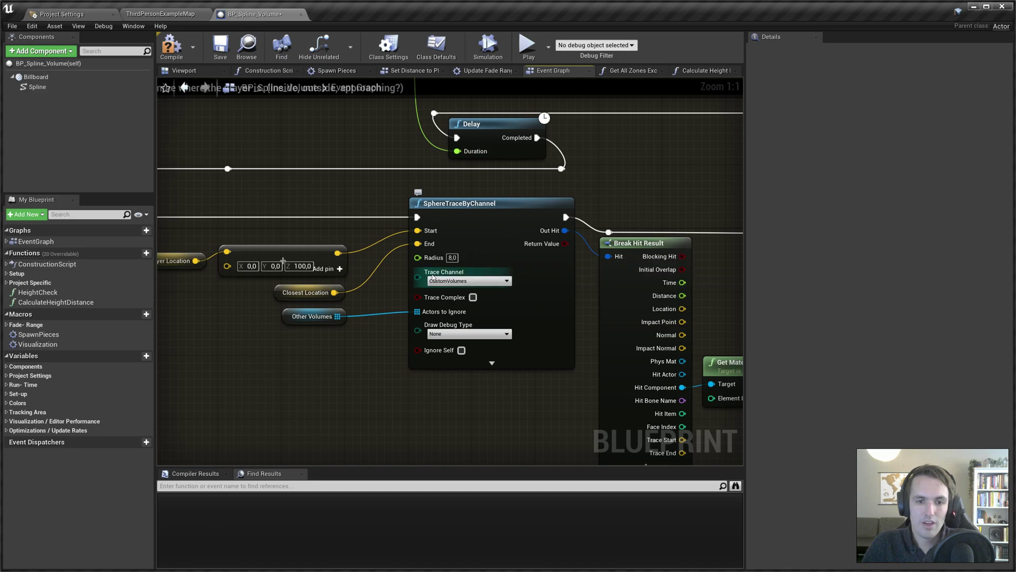
{"action": "left_click", "coordinate": [469, 282]}
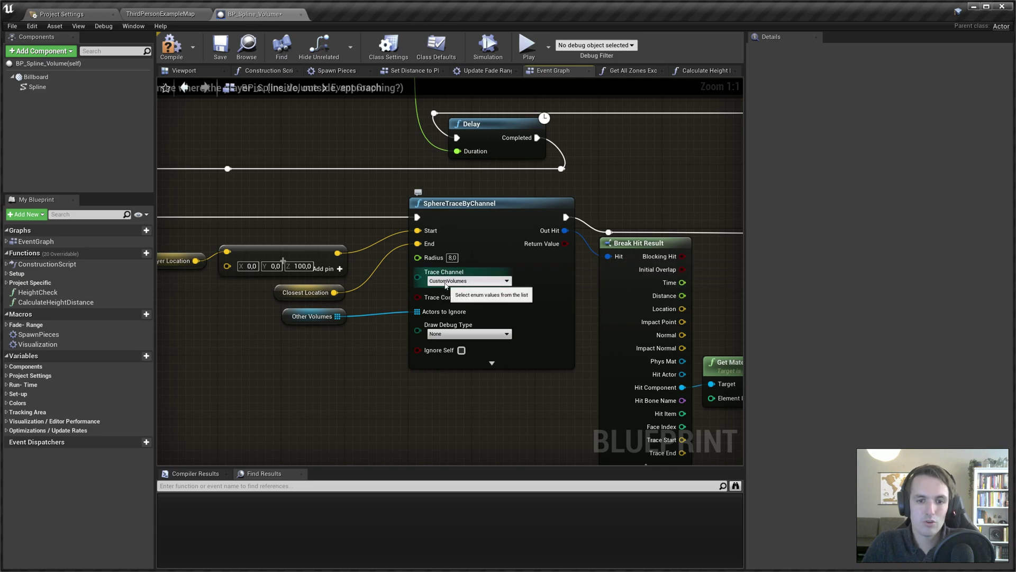
{"action": "left_click", "coordinate": [172, 49]}
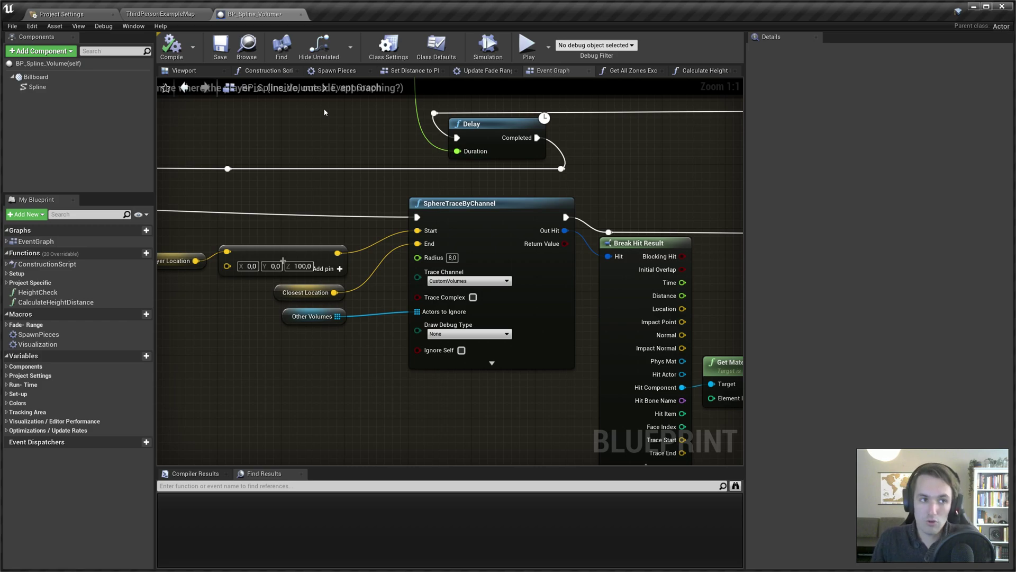
{"action": "left_click", "coordinate": [225, 49]}
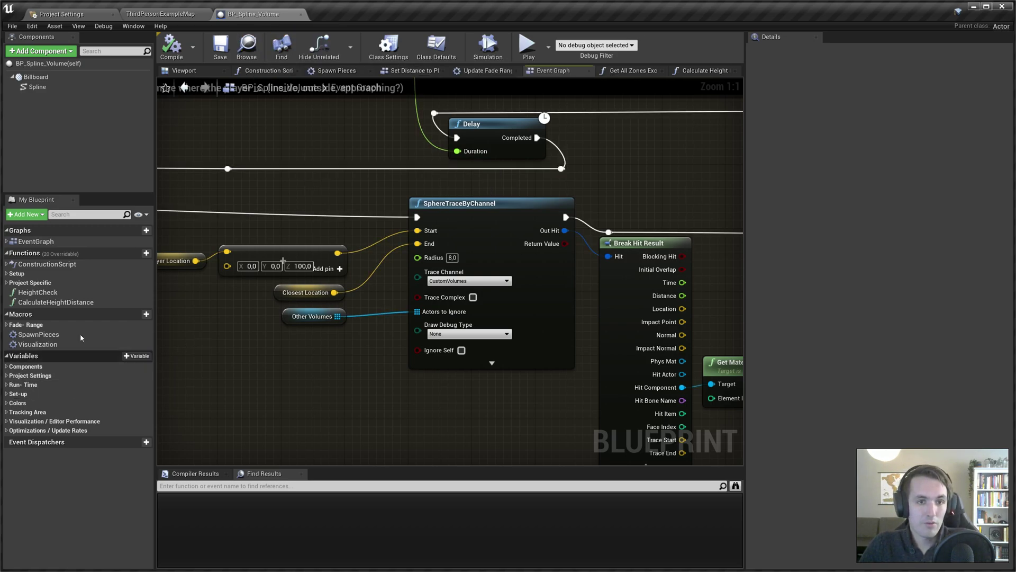
Show Class Defaults collapsed down to Project Settings: Max Character Speed 1000,0, Capsule Half Height 100,0.
{"action": "left_click", "coordinate": [436, 47]}
{"action": "scroll", "coordinate": [854, 160], "scroll_direction": "up", "scroll_amount": 2}
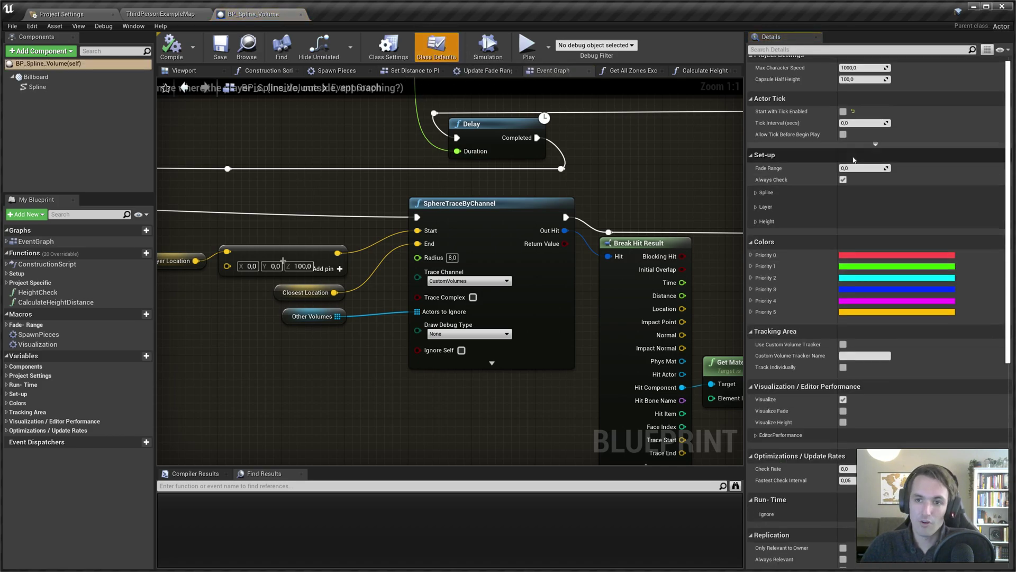
{"action": "left_click", "coordinate": [850, 163]}
{"action": "left_click", "coordinate": [765, 109]}
{"action": "left_click", "coordinate": [764, 136]}
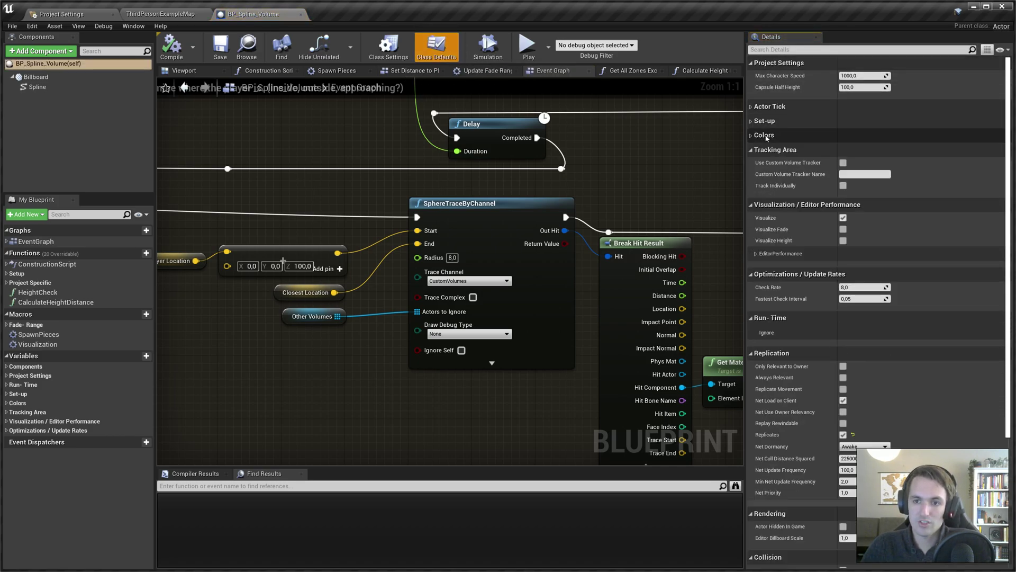
{"action": "left_click", "coordinate": [764, 163]}
{"action": "left_click", "coordinate": [760, 193]}
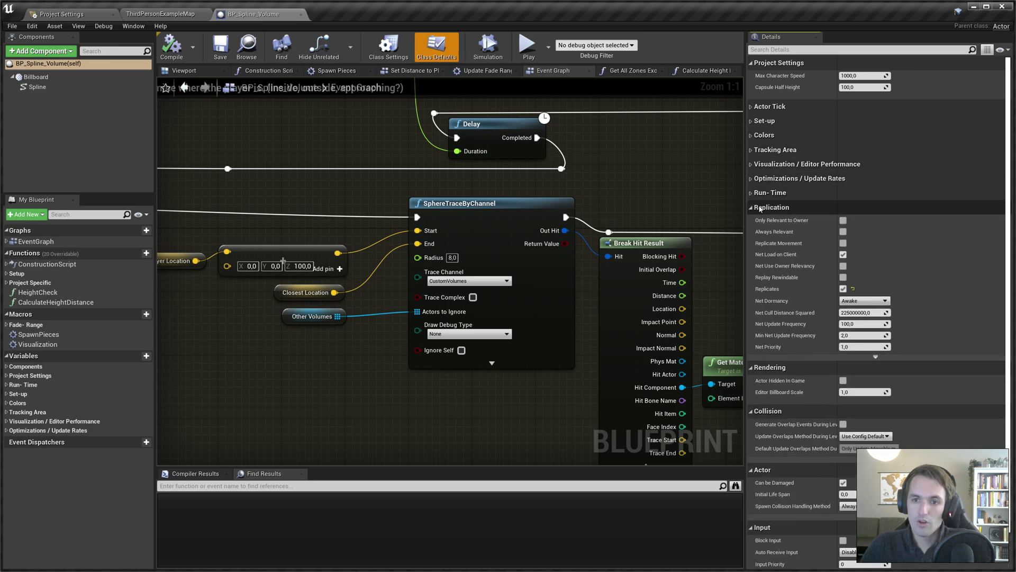
{"action": "left_click", "coordinate": [760, 222]}
{"action": "left_click", "coordinate": [760, 251]}
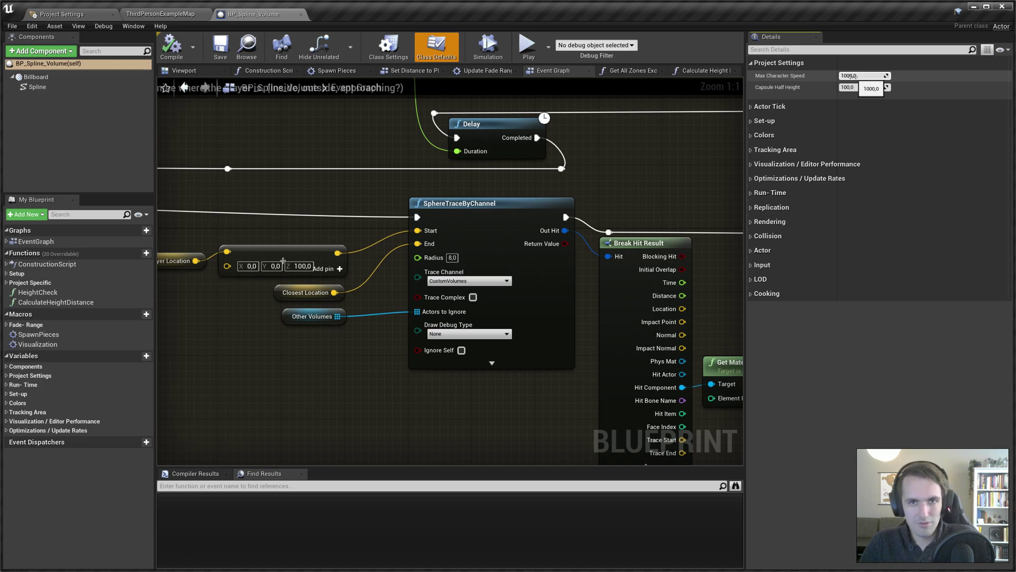
{"action": "key", "text": "Return"}
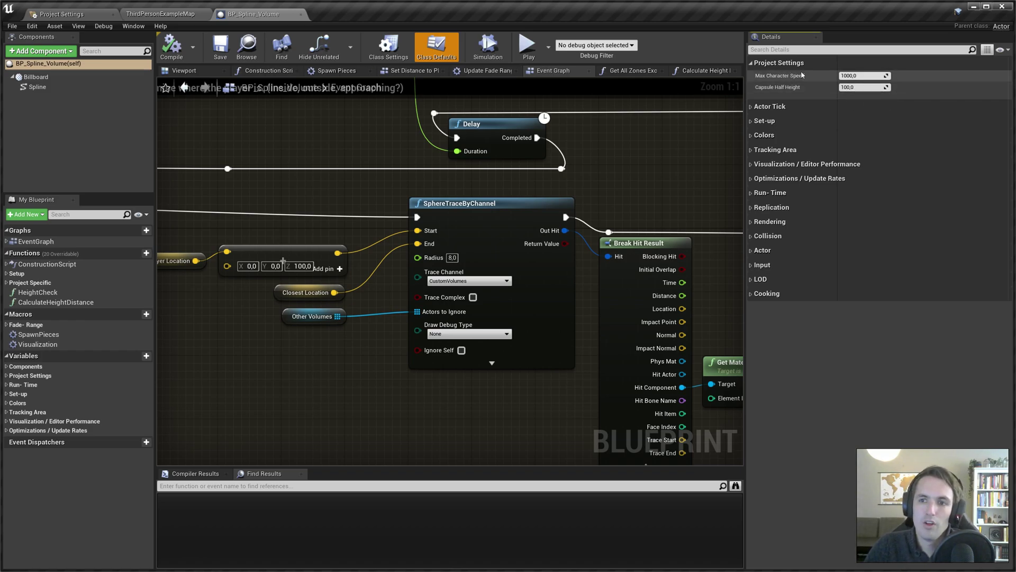
Check ThirdPersonCharacter's Max Walk Speed (600,0) via a 'max walk' search, then refocus BP_Spline_Volume.
{"action": "left_click", "coordinate": [160, 15]}
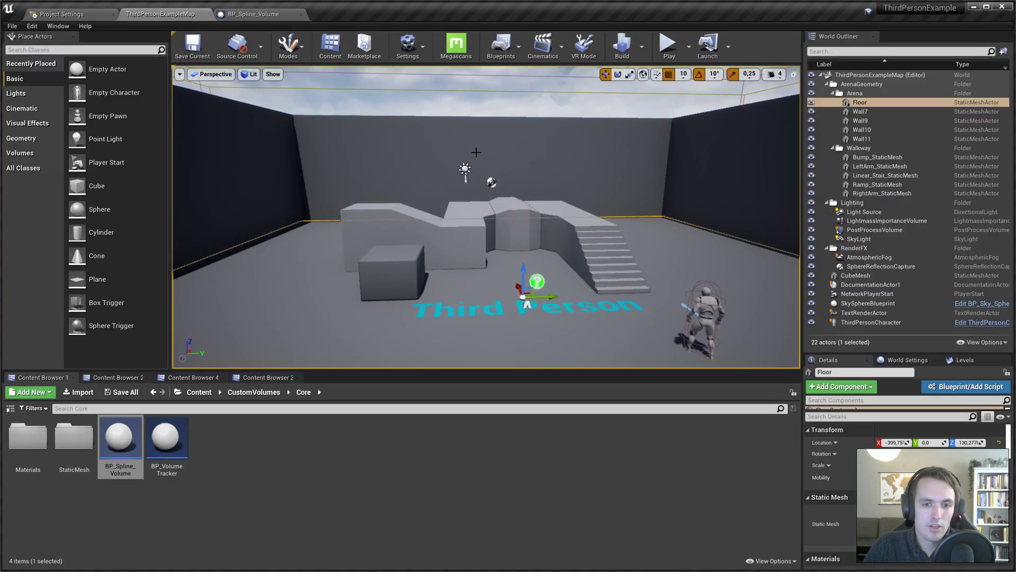
{"action": "left_click", "coordinate": [983, 323]}
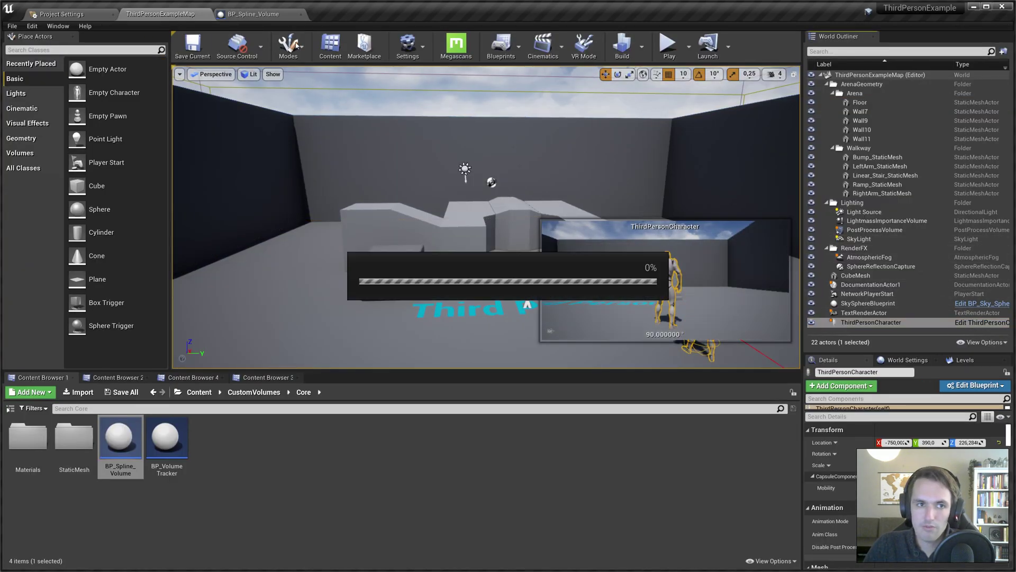
{"action": "left_click", "coordinate": [56, 76]}
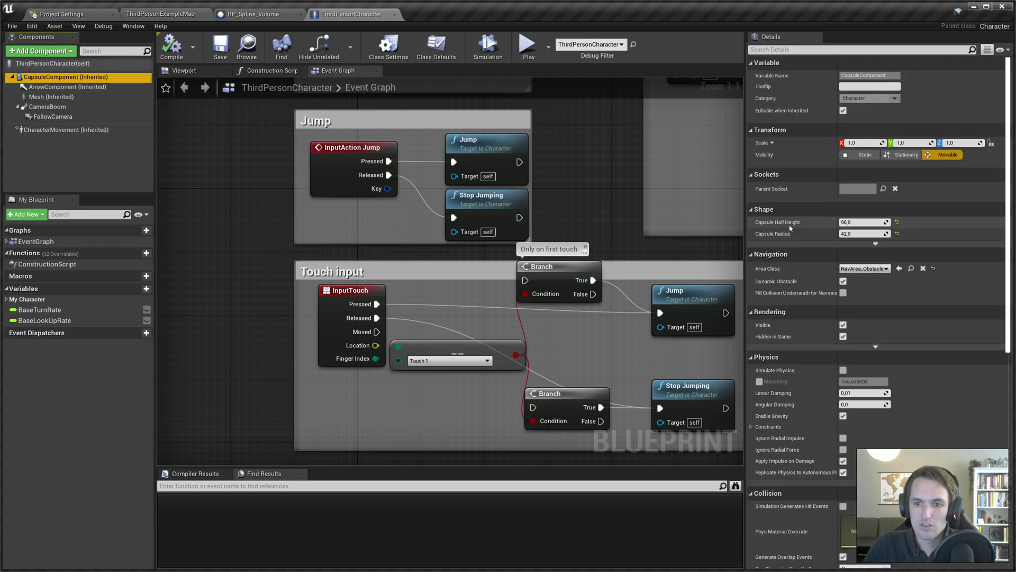
{"action": "left_click", "coordinate": [69, 131]}
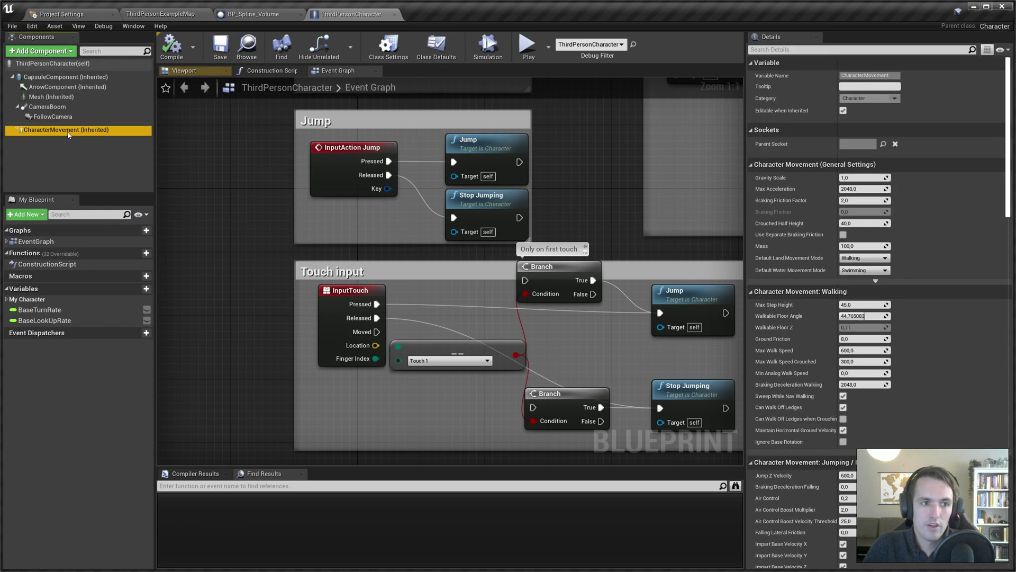
{"action": "scroll", "coordinate": [834, 159], "scroll_direction": "down", "scroll_amount": 2}
{"action": "left_click", "coordinate": [780, 49]}
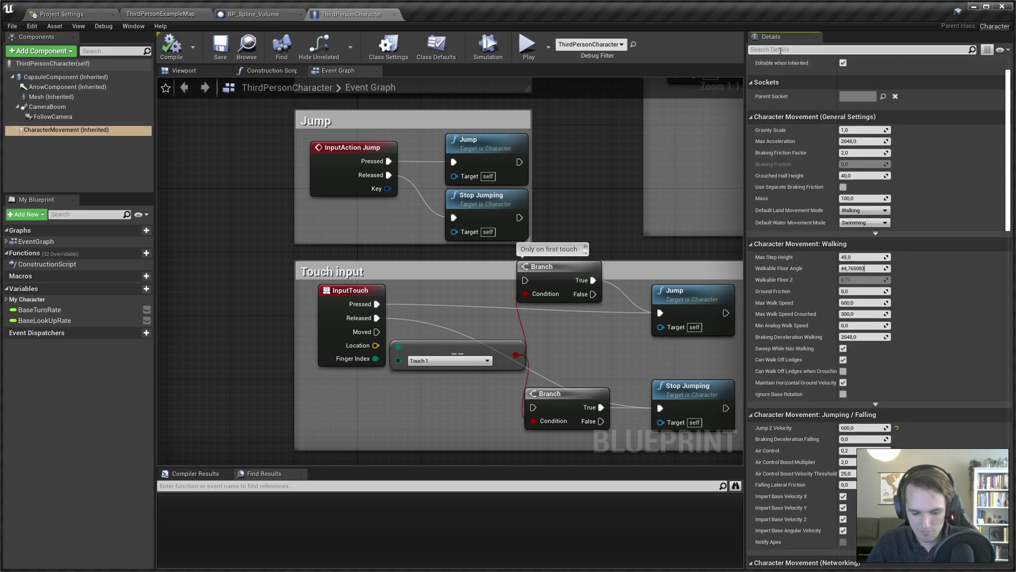
{"action": "type", "text": "max walk"}
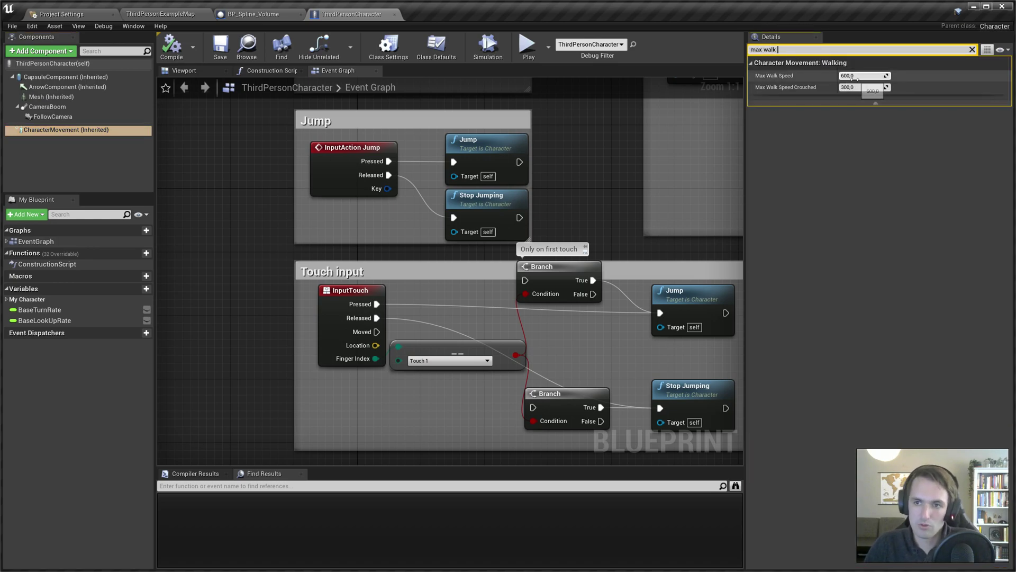
{"action": "key", "text": "ctrl+a"}
{"action": "key", "text": "BackSpace"}
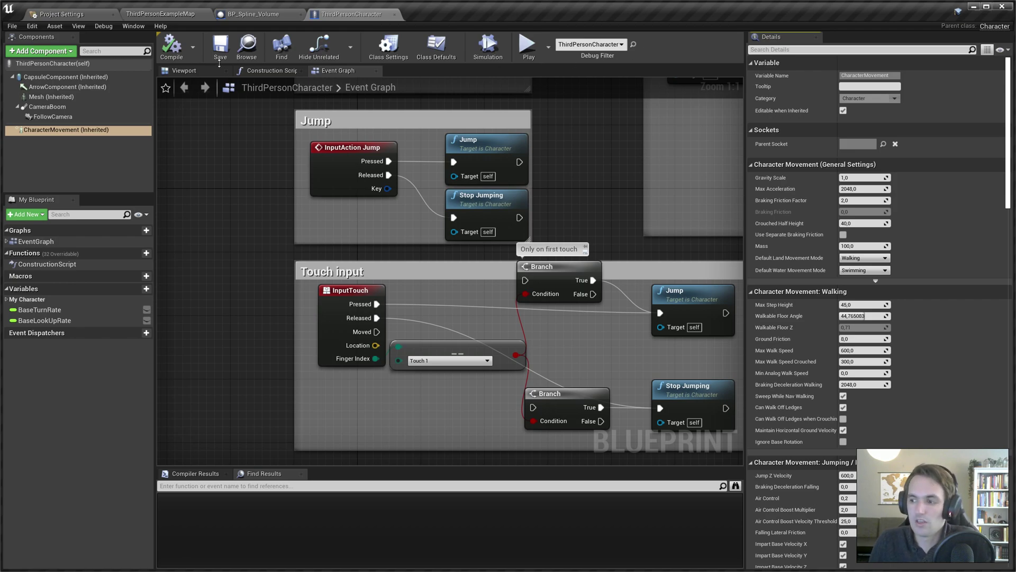
{"action": "left_click", "coordinate": [254, 15]}
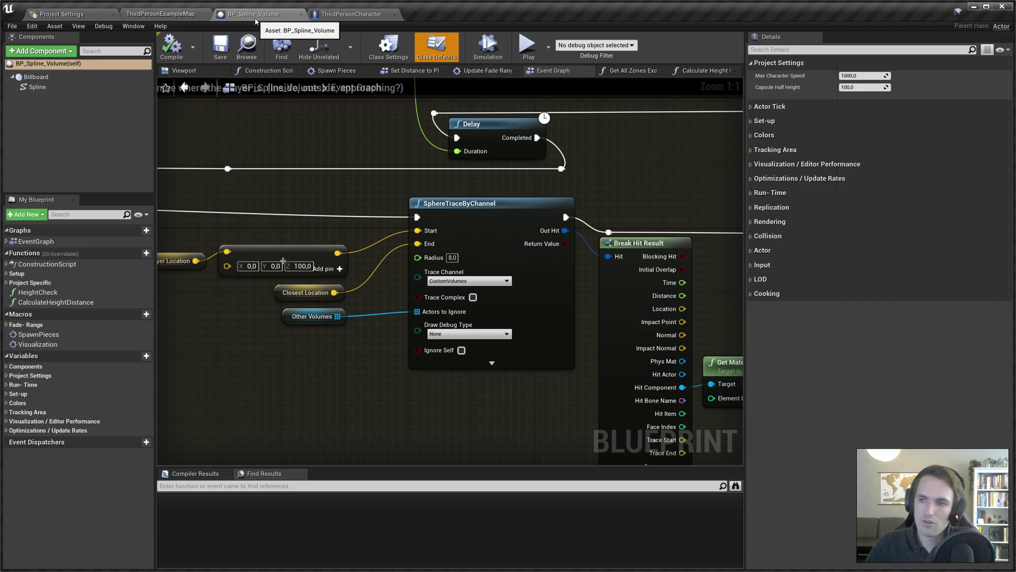
Drag BP_Post_Process_Example from Example_Volumes/PostProcess into the level near the stairs at Z 450.
{"action": "left_click", "coordinate": [177, 15]}
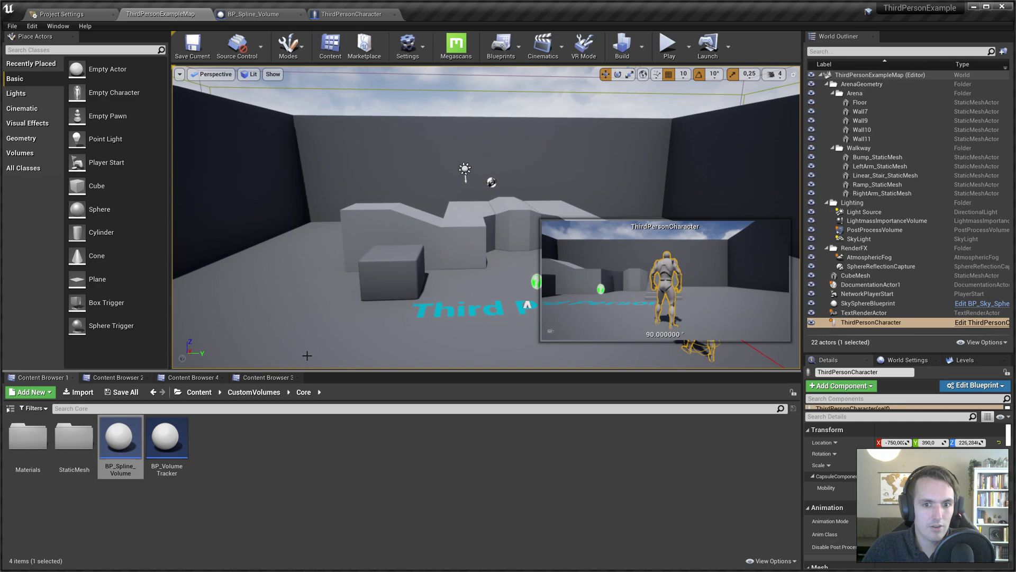
{"action": "key", "text": "f"}
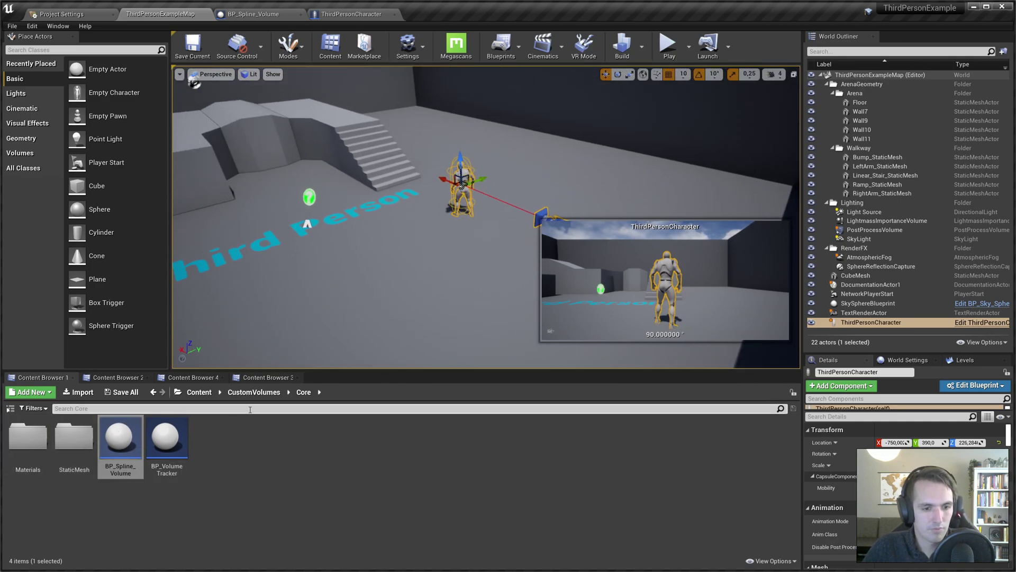
{"action": "left_click", "coordinate": [255, 391]}
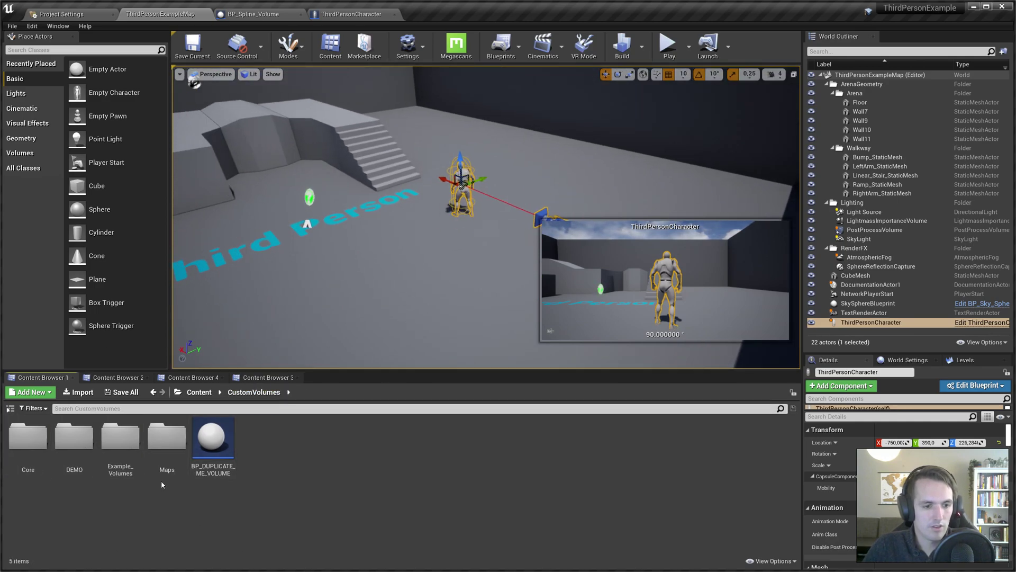
{"action": "double_click", "coordinate": [119, 465]}
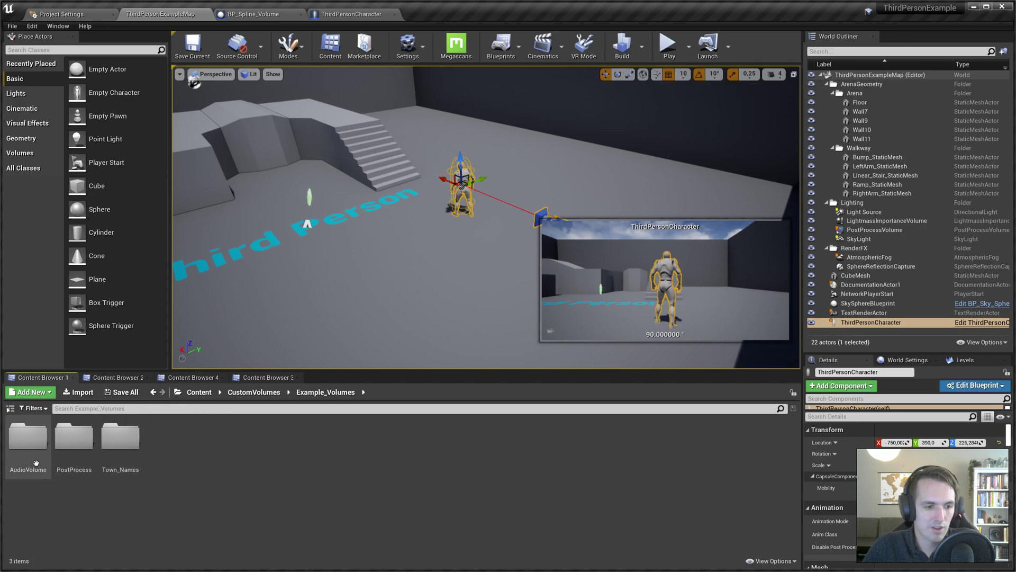
{"action": "double_click", "coordinate": [74, 441]}
{"action": "left_click", "coordinate": [46, 449]}
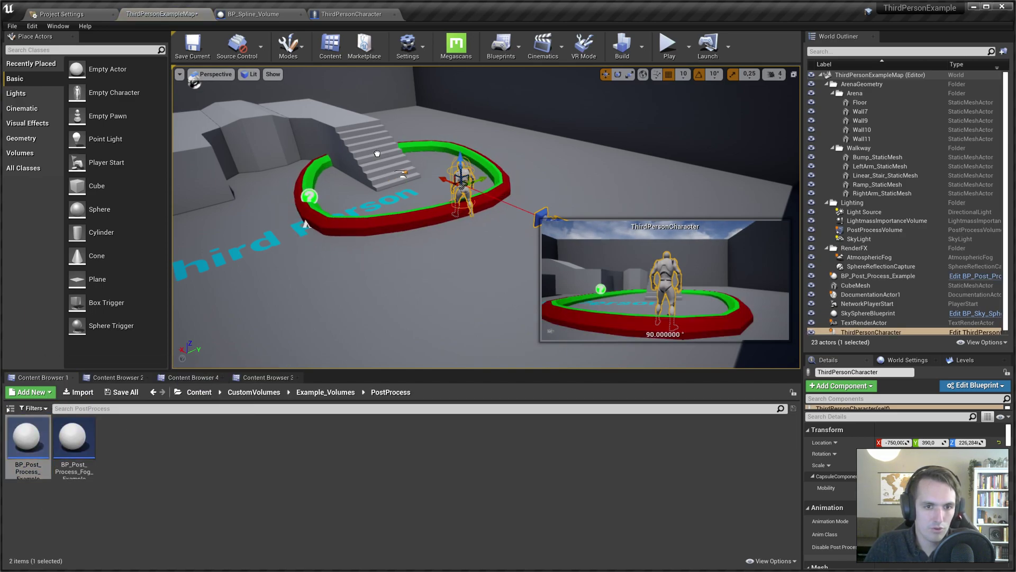
{"action": "left_click_drag", "start_coordinate": [46, 450], "coordinate": [389, 191]}
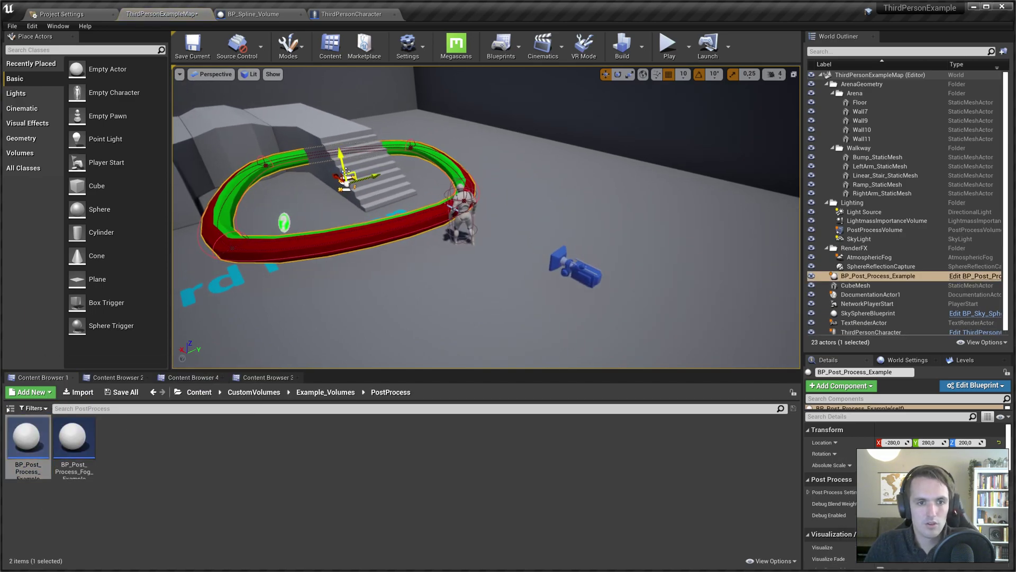
{"action": "mouse_move", "coordinate": [340, 163]}
{"action": "left_mouse_down"}
{"action": "mouse_move", "coordinate": [320, 92]}
{"action": "mouse_move", "coordinate": [310, 99]}
{"action": "left_mouse_up"}
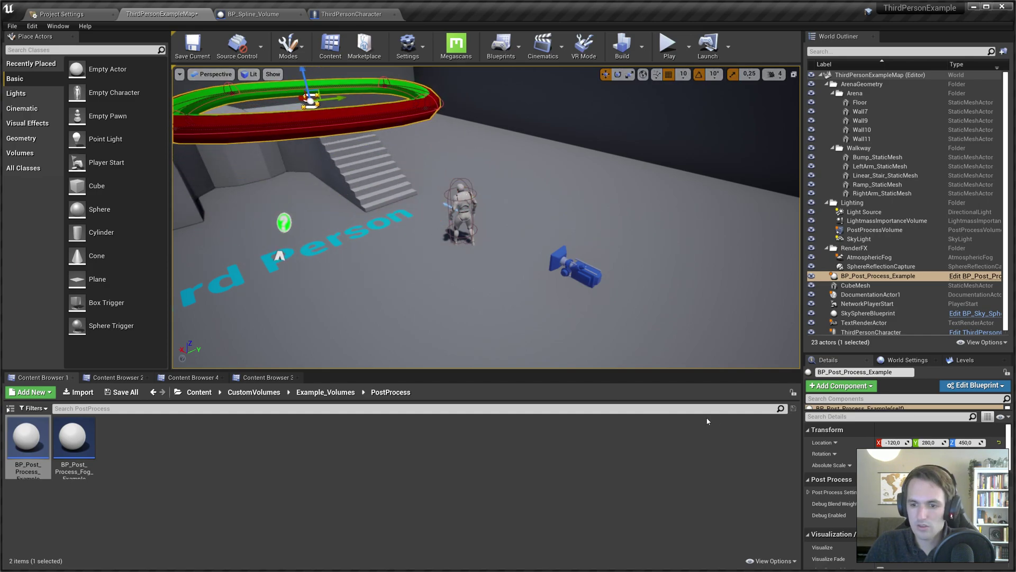
{"action": "left_click_drag", "start_coordinate": [834, 353], "coordinate": [834, 153]}
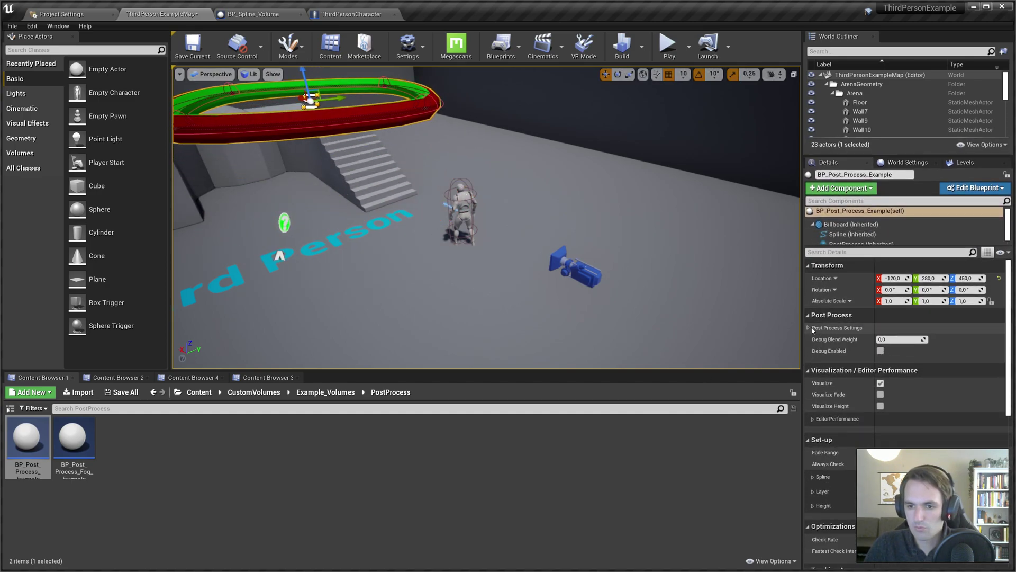
Set white-balance Temp 1500, Fade Range 1000 with Visualize Fade on, and begin Play In Editor.
{"action": "left_click", "coordinate": [825, 350]}
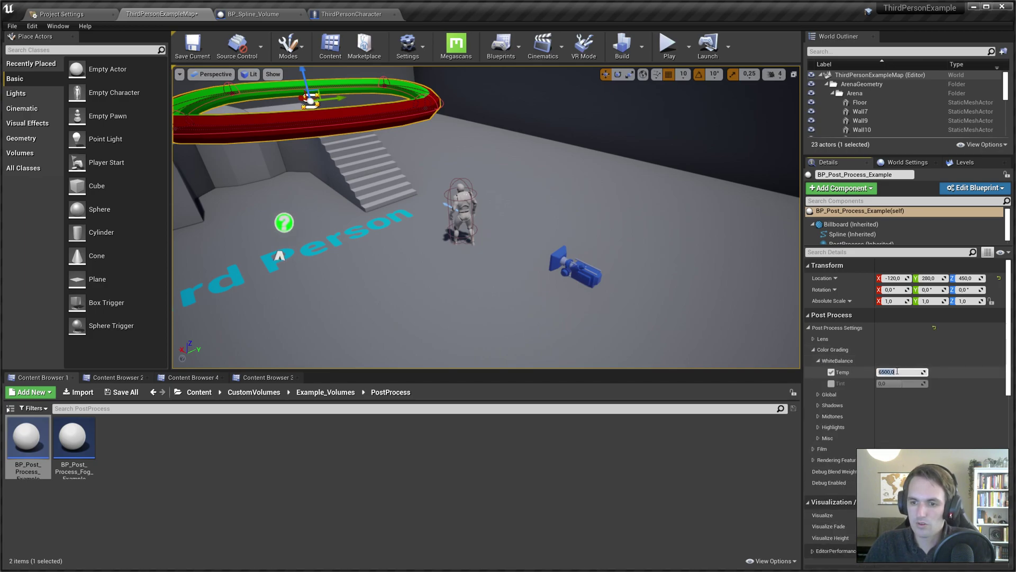
{"action": "key", "text": "Return"}
{"action": "scroll", "coordinate": [897, 372], "scroll_direction": "down", "scroll_amount": 2}
{"action": "scroll", "coordinate": [898, 397], "scroll_direction": "down", "scroll_amount": 2}
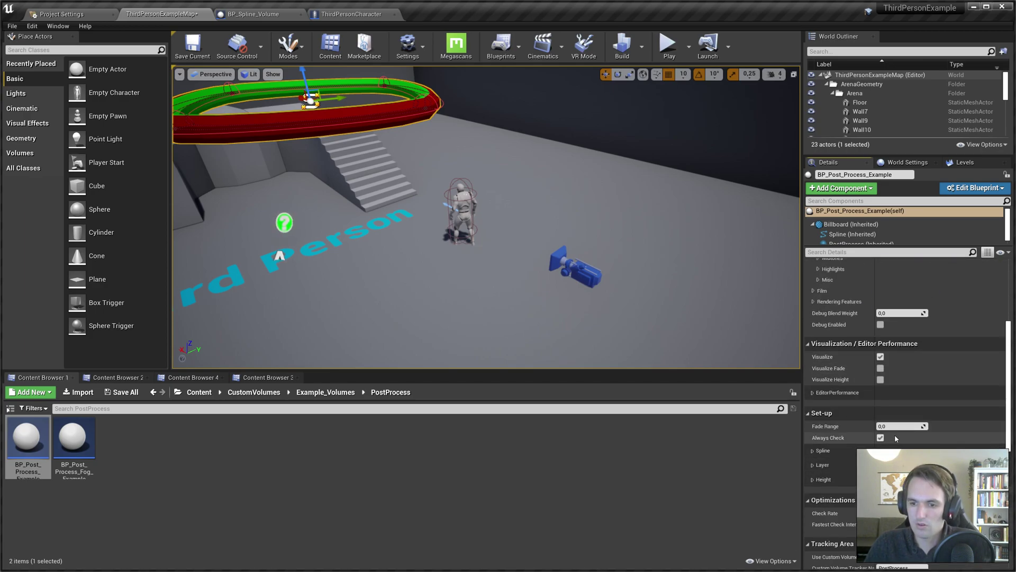
{"action": "left_click", "coordinate": [900, 426]}
{"action": "type", "text": "1000"}
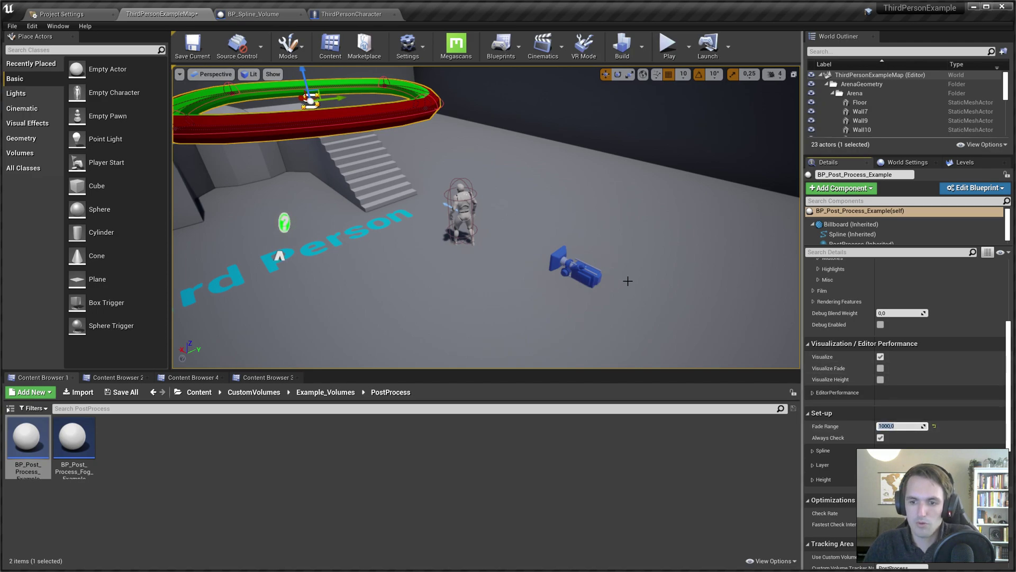
{"action": "left_click", "coordinate": [879, 367]}
{"action": "scroll", "coordinate": [727, 298], "scroll_direction": "up", "scroll_amount": 3}
{"action": "scroll", "coordinate": [302, 261], "scroll_direction": "down", "scroll_amount": 2}
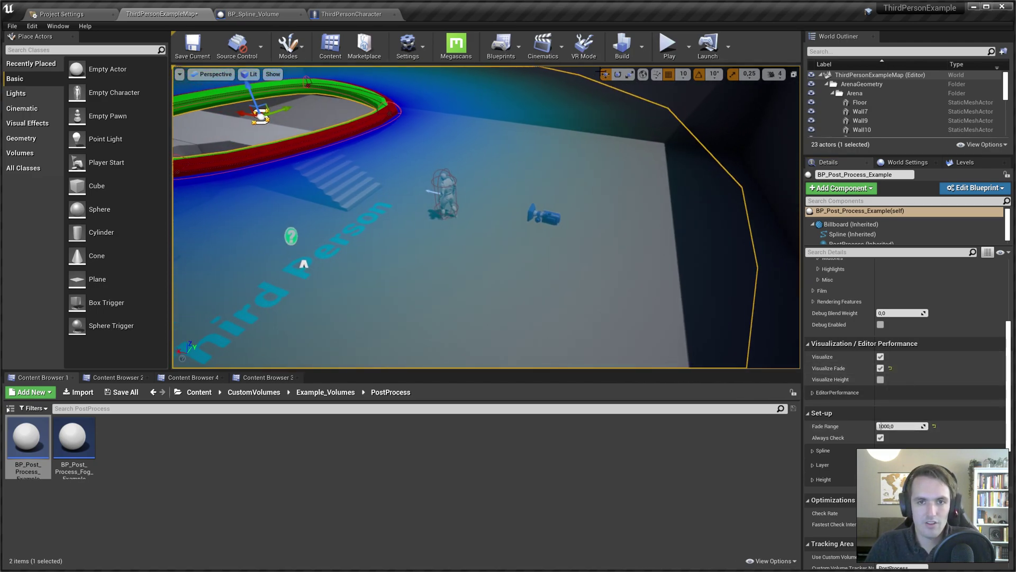
{"action": "left_click", "coordinate": [669, 44]}
Run and jump the character through the spline volume and back so the blue tint appears and clears.
{"action": "key", "text": "w"}
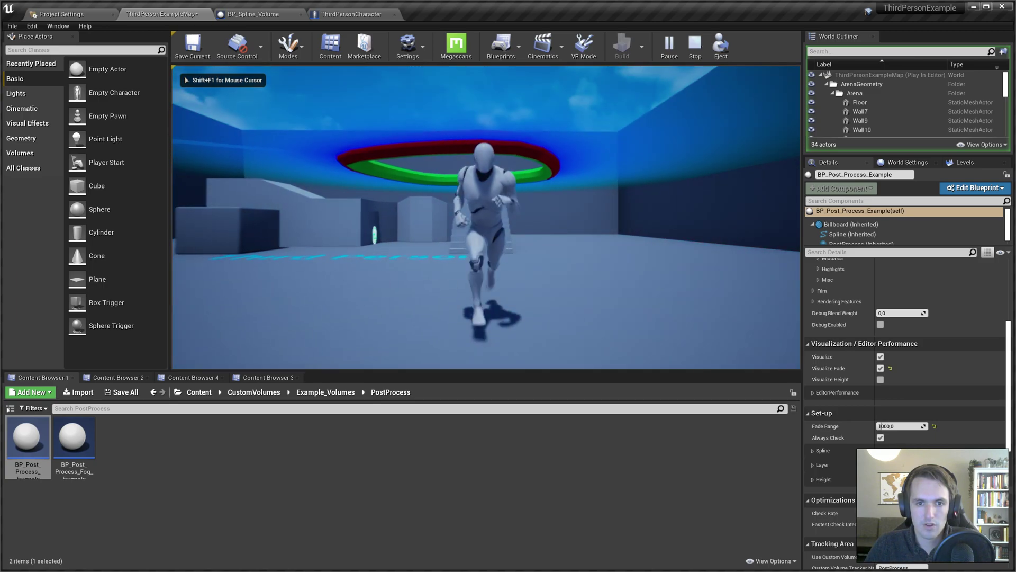
{"action": "key", "text": "w"}
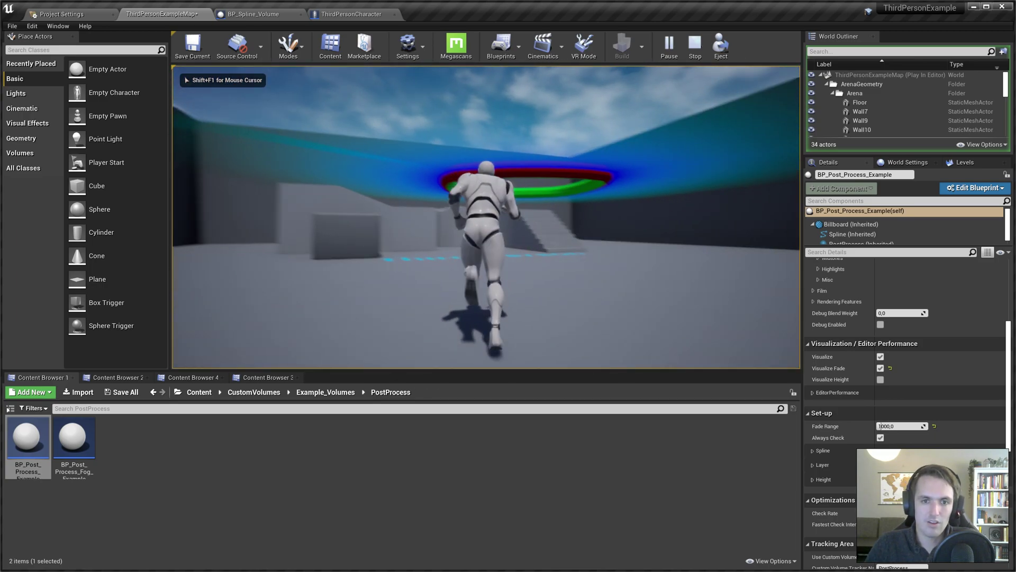
{"action": "key", "text": "w"}
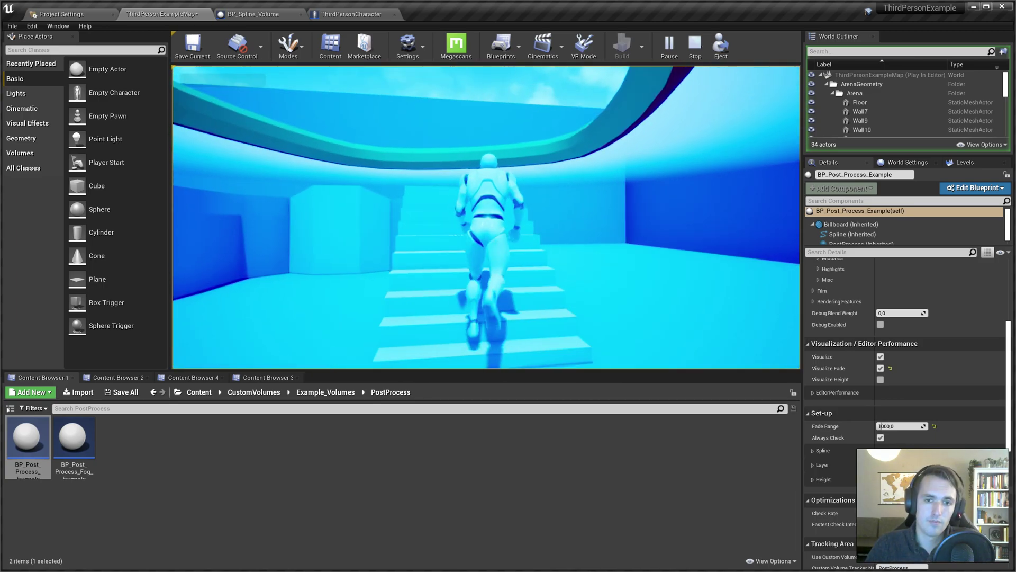
{"action": "key", "text": "w"}
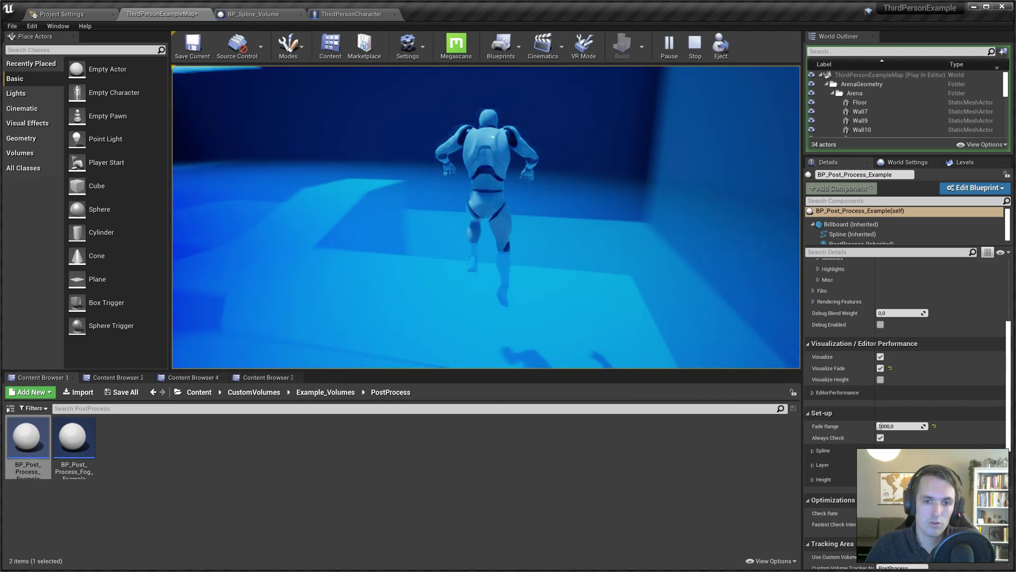
{"action": "key", "text": "space"}
{"action": "key", "text": "w"}
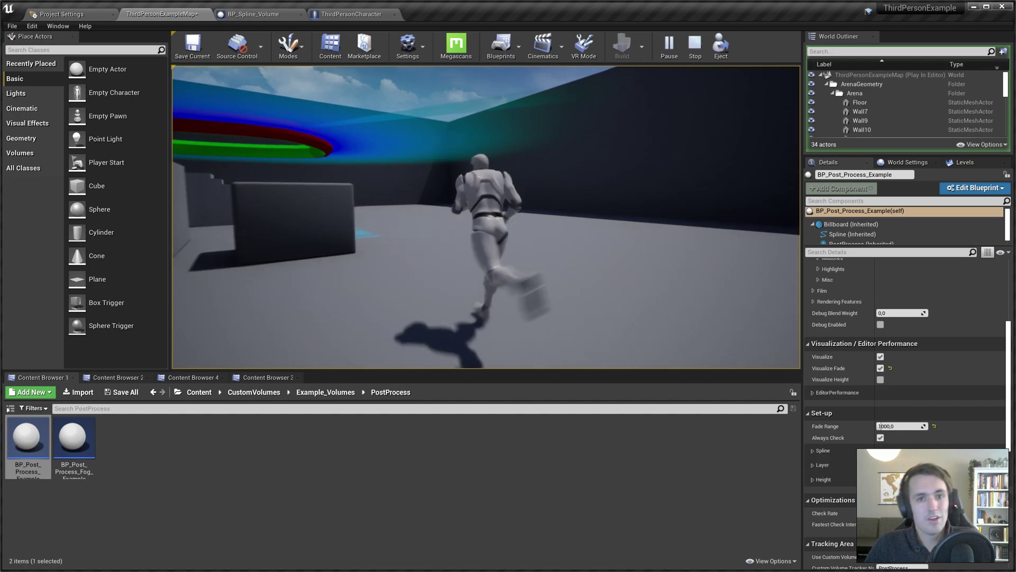
{"action": "key", "text": "w"}
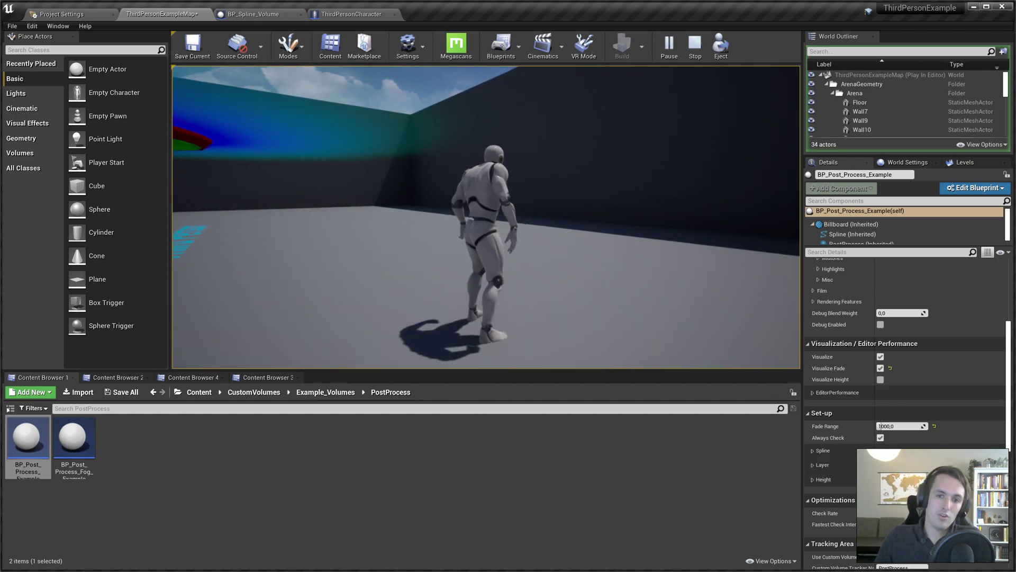